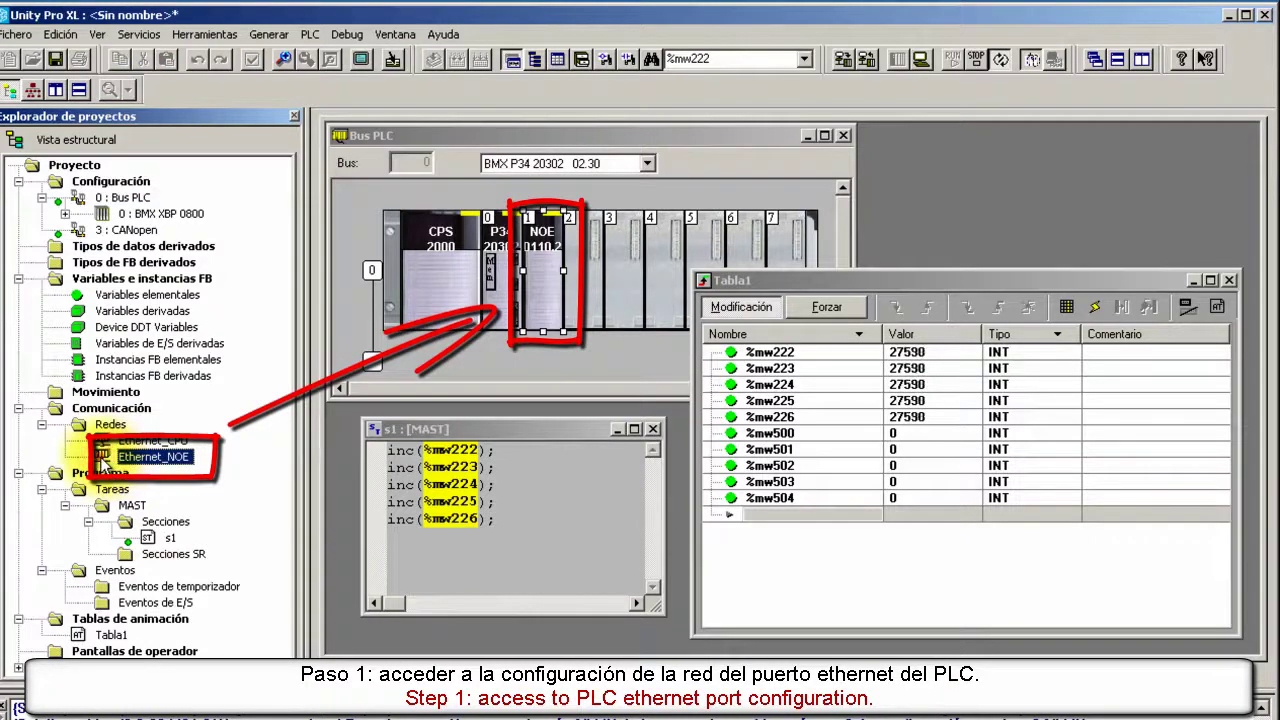
Step: Open the Ethernet_NOE network, enable its Exploración de E/S service with SÍ, and show that service's settings
double_click(108, 462)
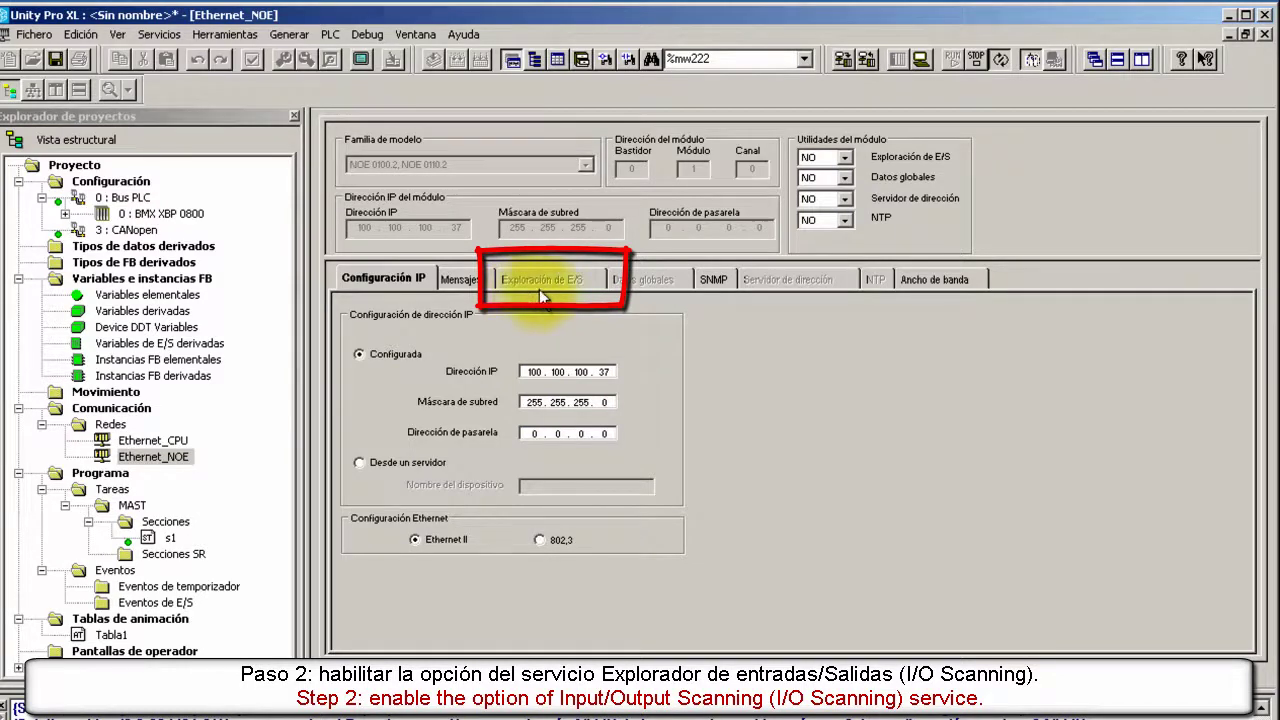
click(845, 158)
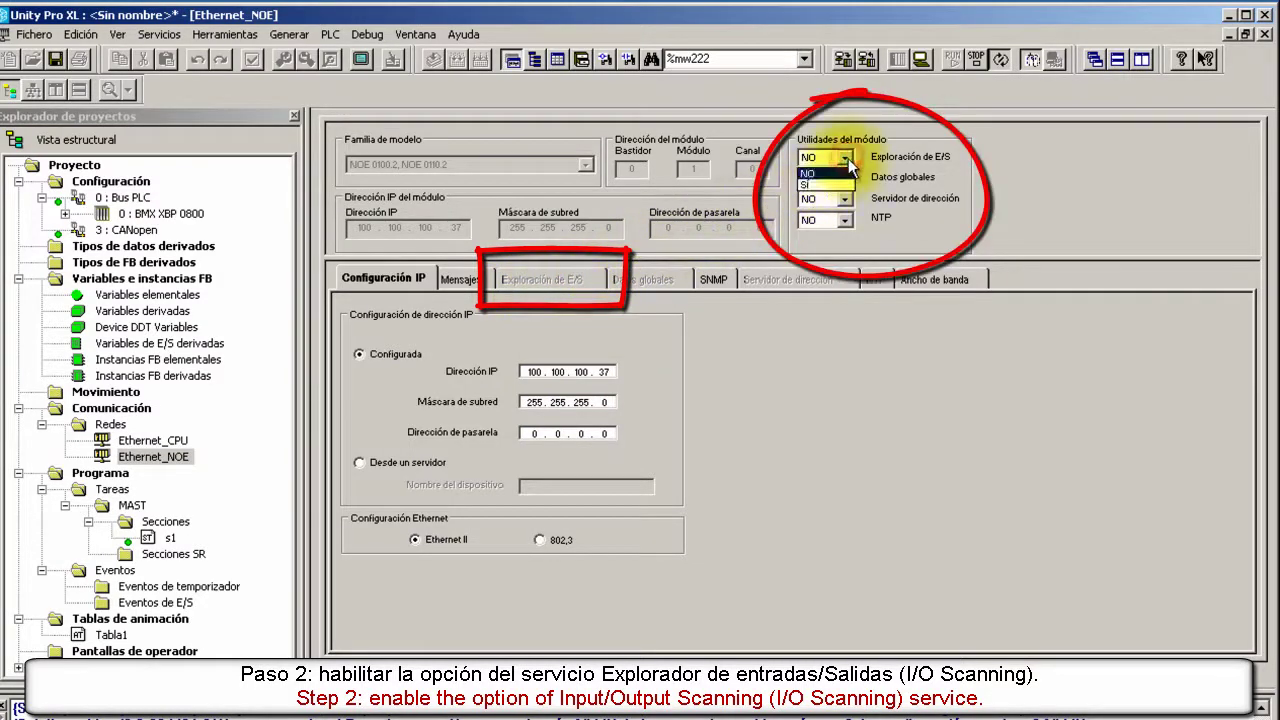
click(848, 186)
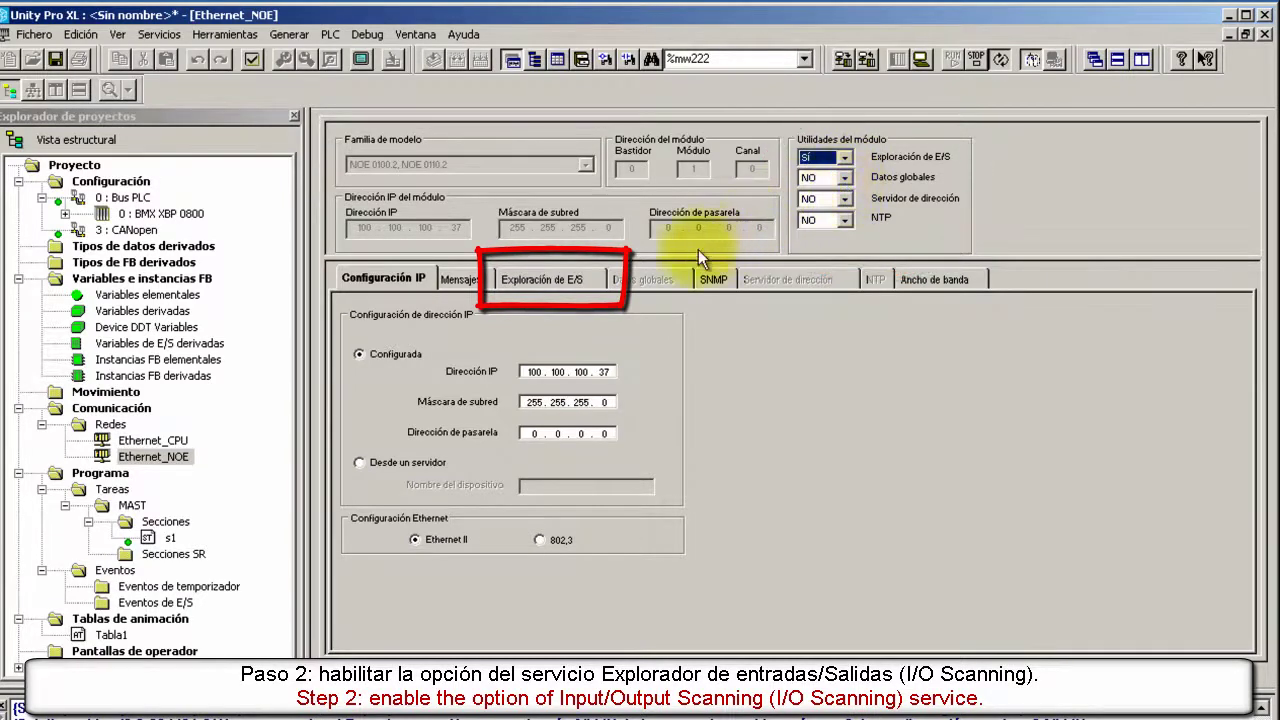
click(595, 279)
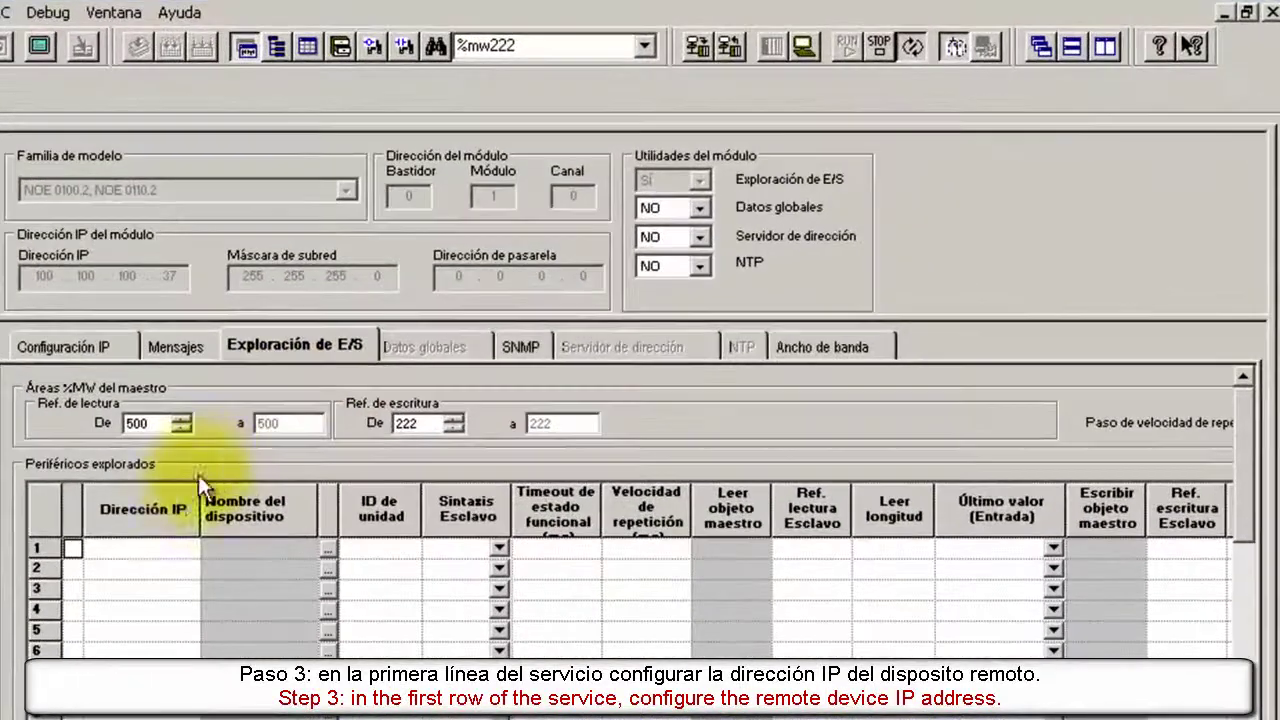
Step: Enter 100.100.100.12 as the remote device's IP address in the first row of the scanned peripherals table
click(163, 552)
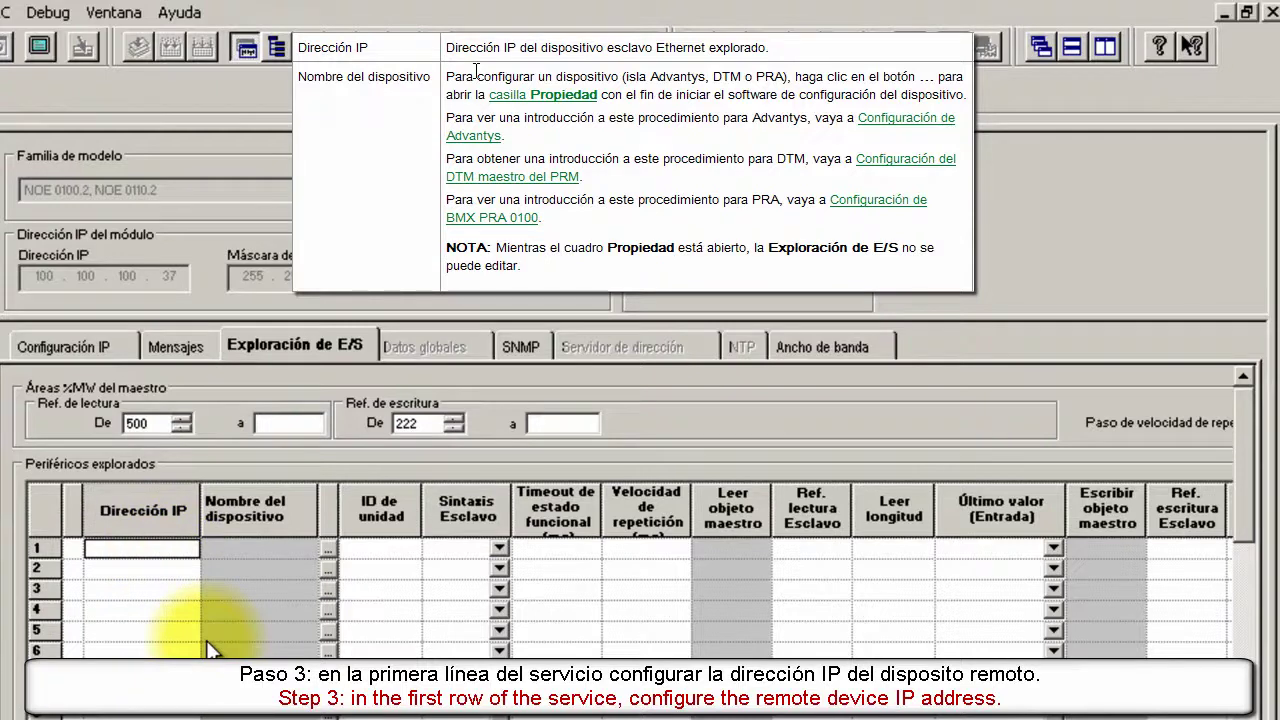
text(100.100)
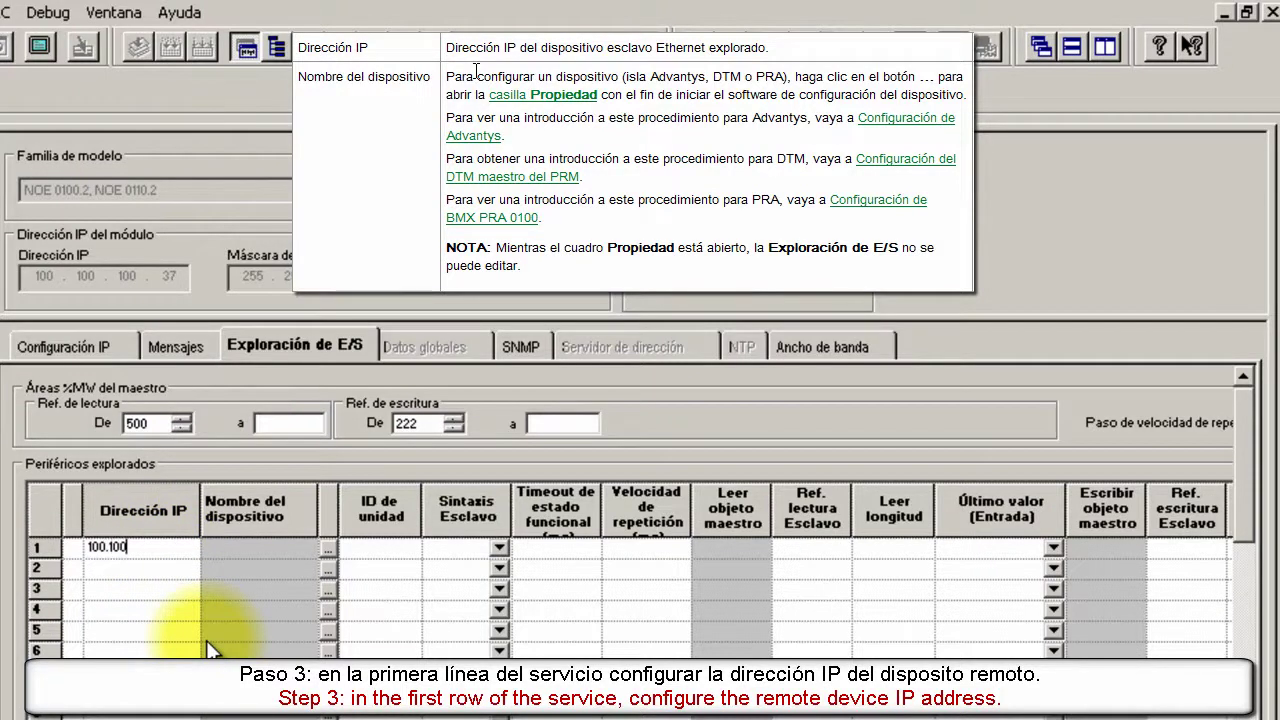
text(.100.12)
key(Return)
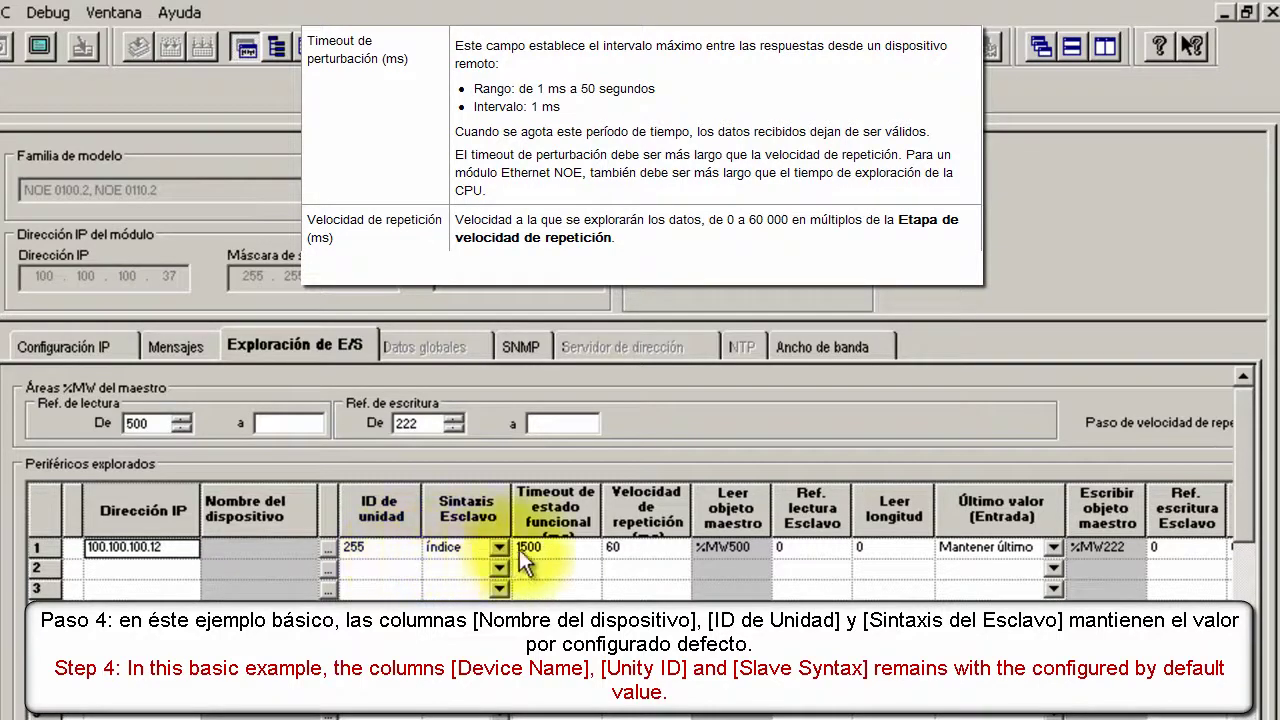
Step: Set the repetition rate (Velocidad de repetición) of the first scanning row to 100 ms
click(621, 549)
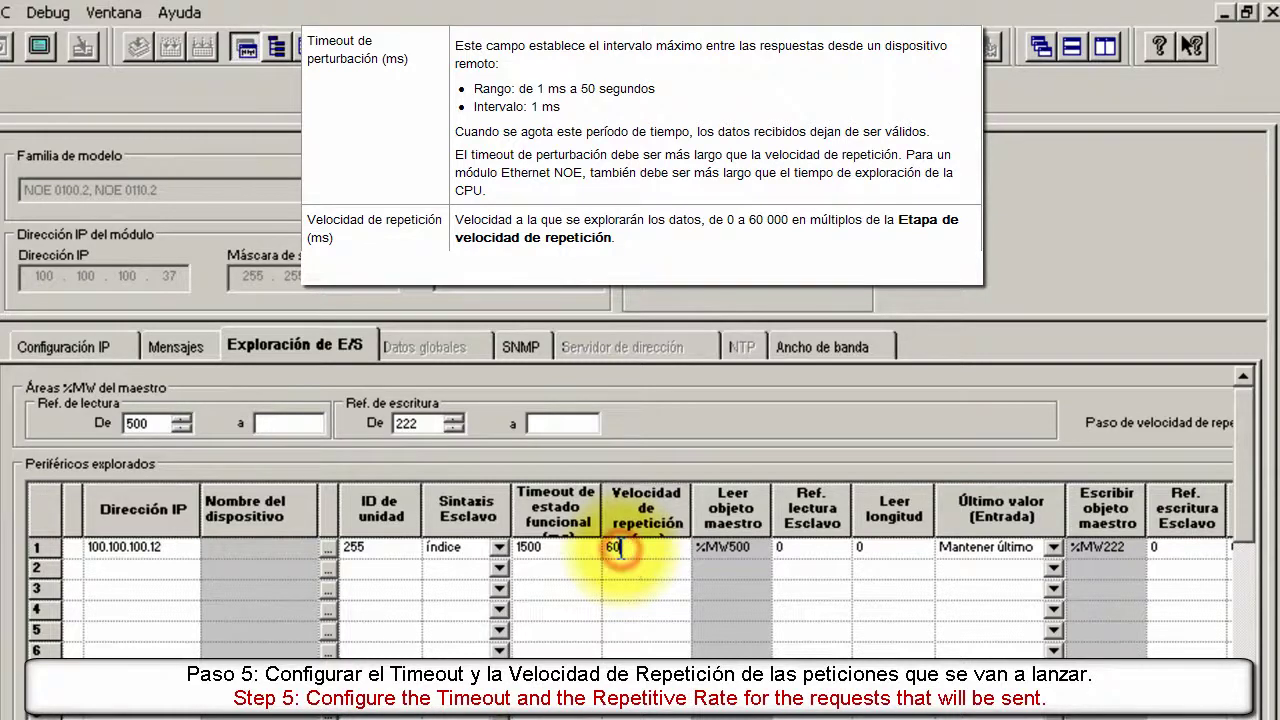
drag(621, 549, 600, 549)
text(10)
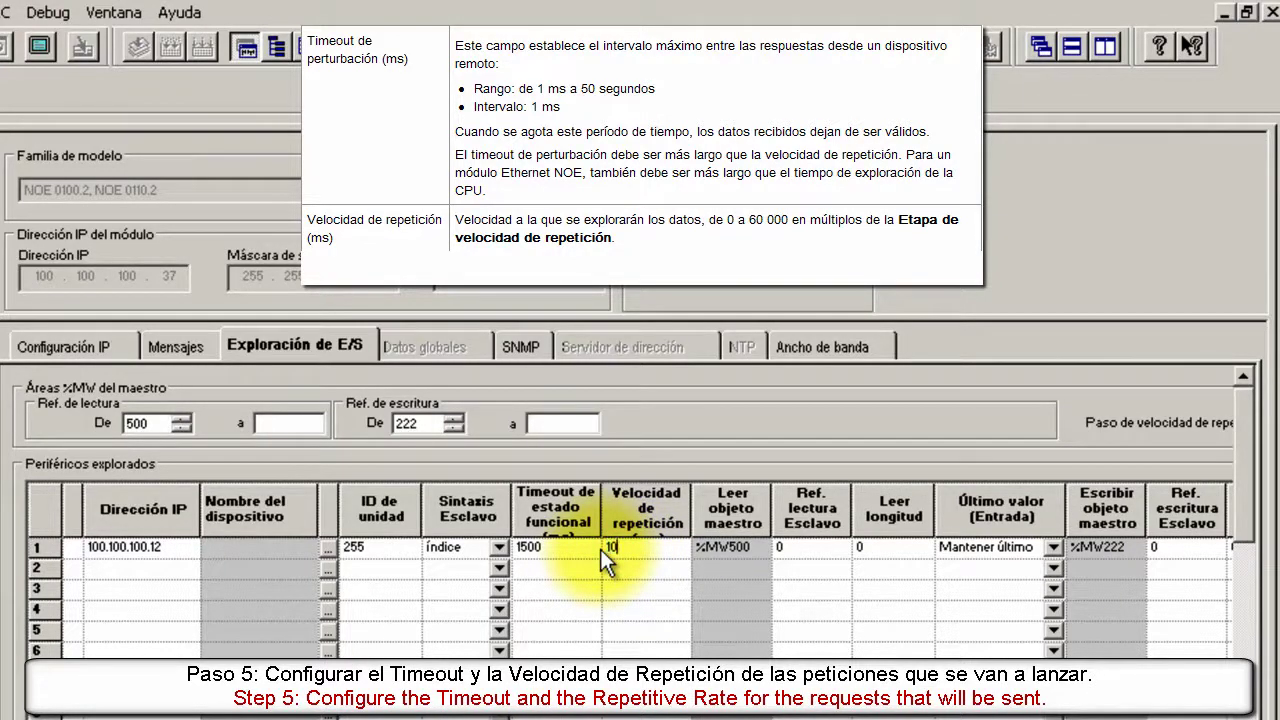
text(0)
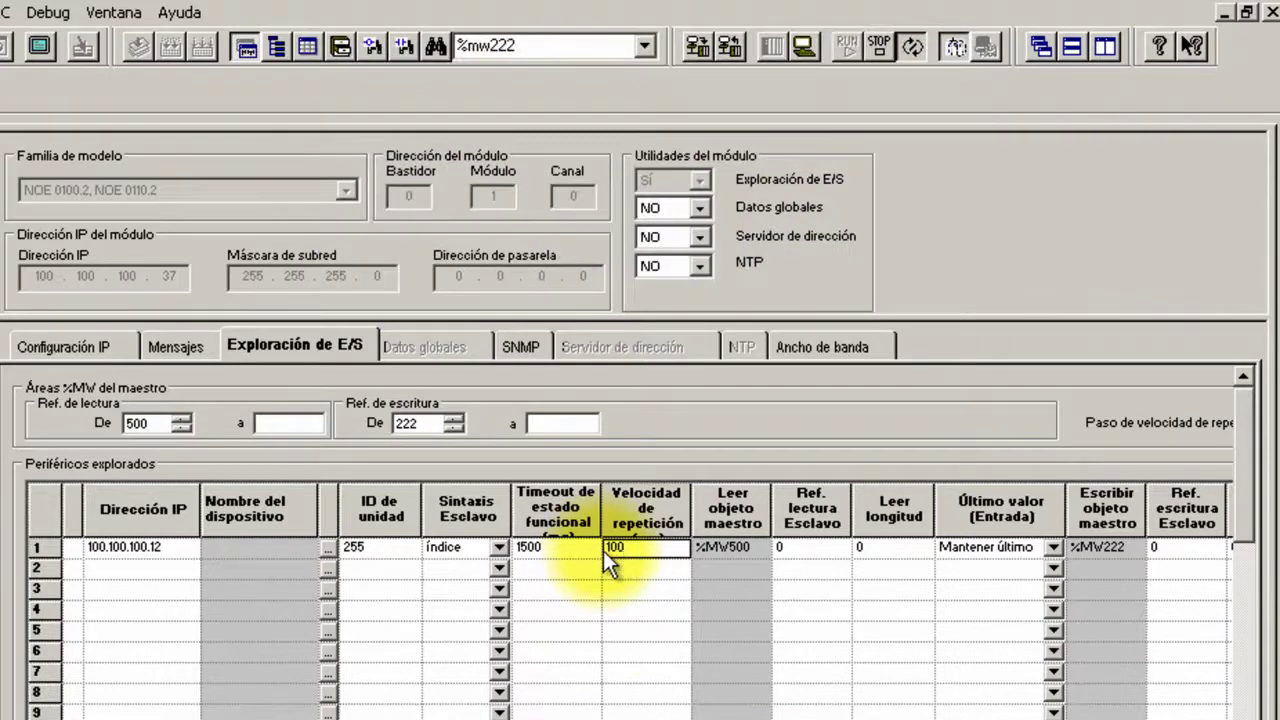
Step: Set the start of the master's %MW read reference area to 500
click(747, 551)
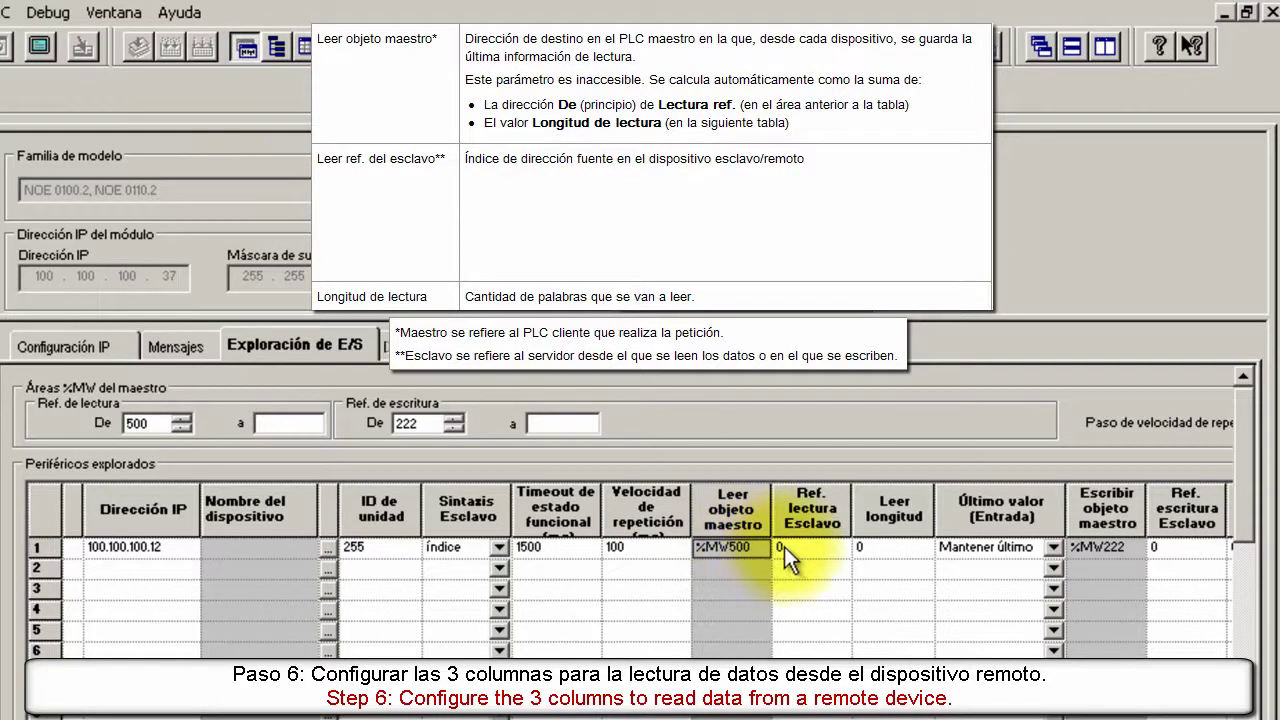
click(155, 423)
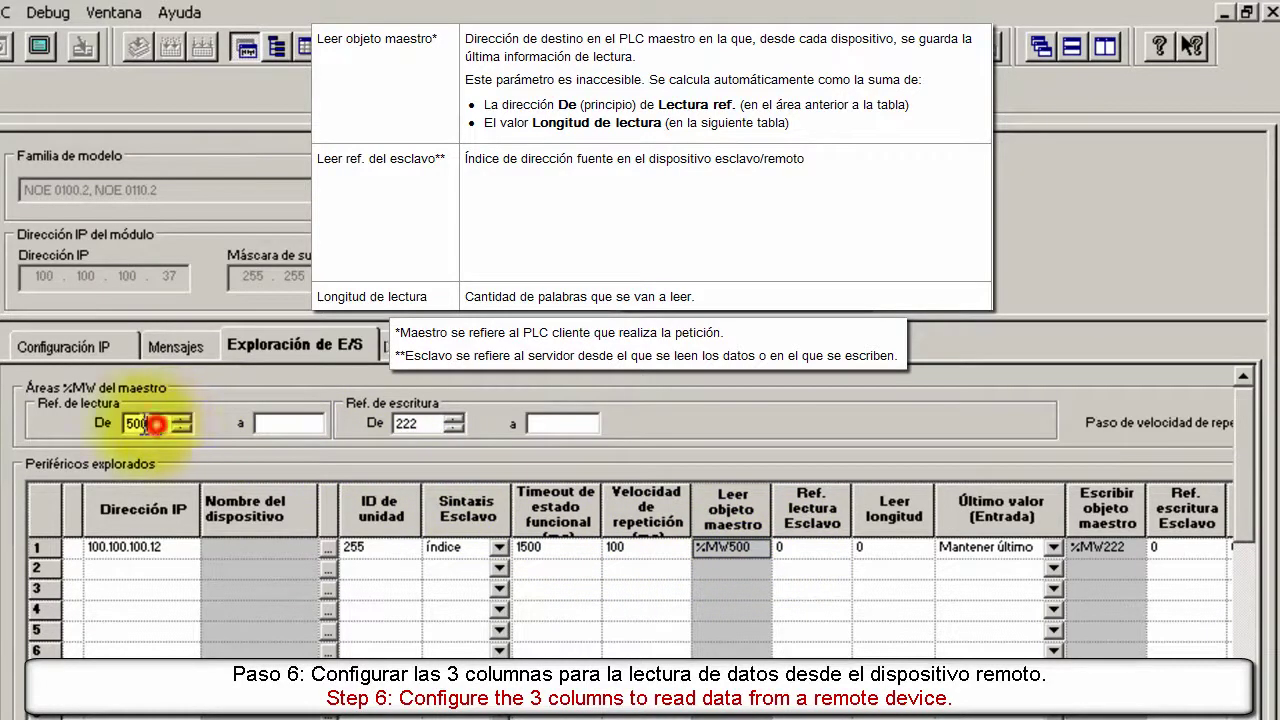
double_click(150, 423)
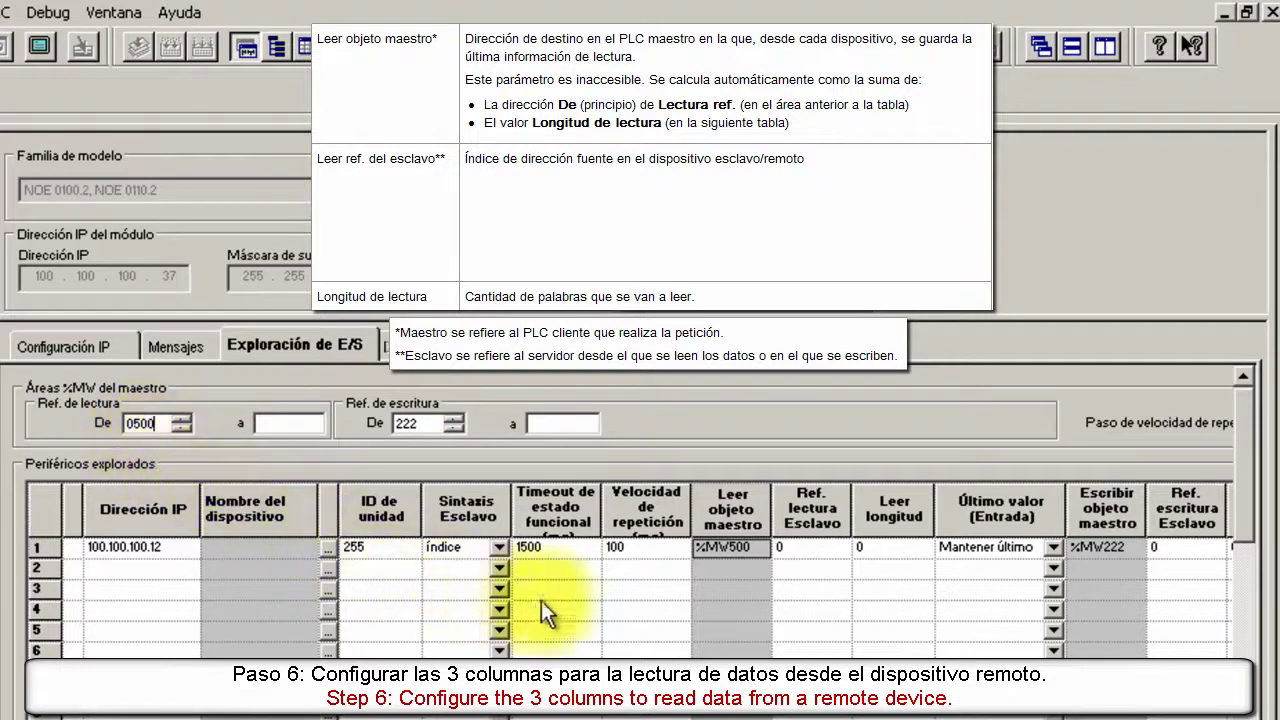
Step: Check the remote PLC project and set the first row's slave read reference to 111 and its read length to 5
click(818, 546)
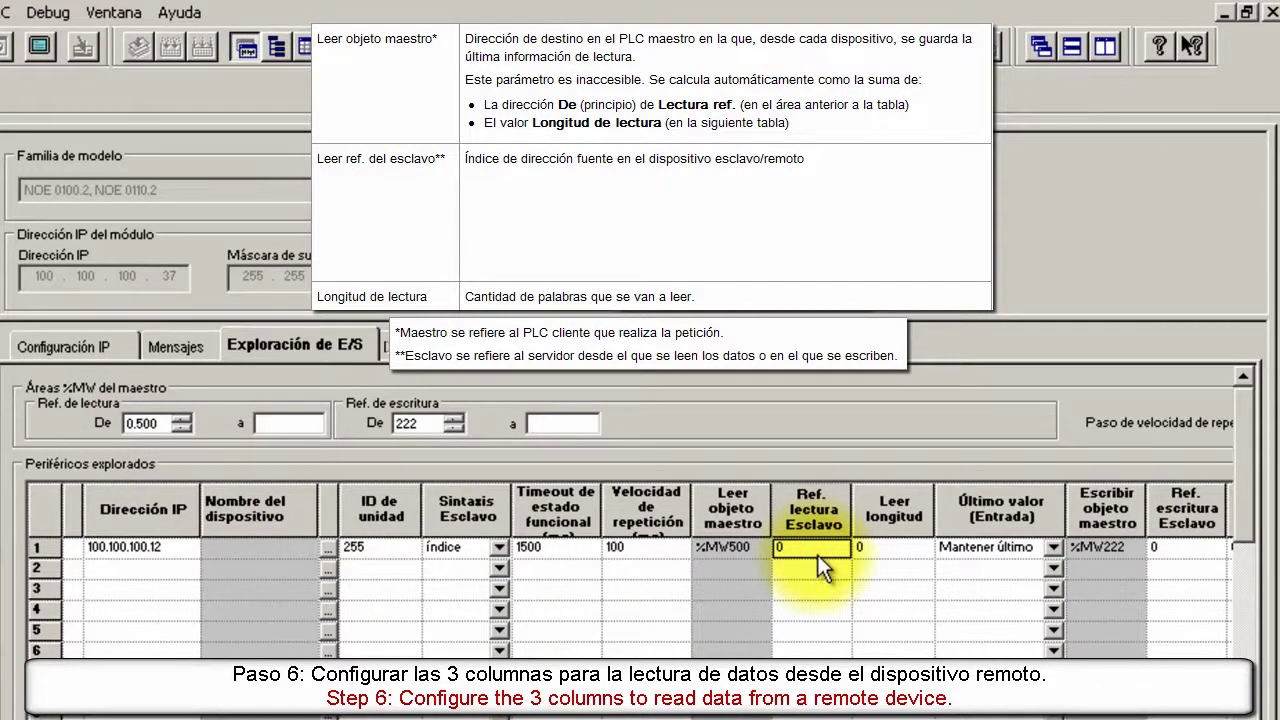
key(alt+Tab)
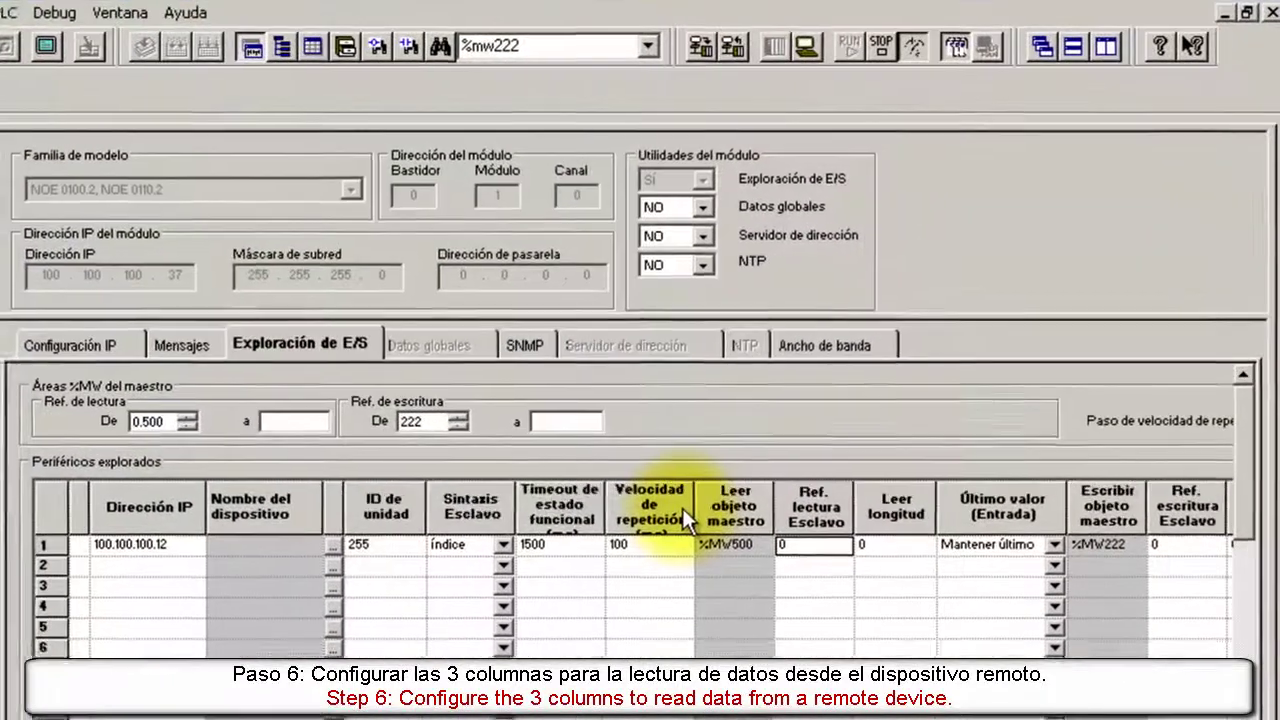
click(783, 546)
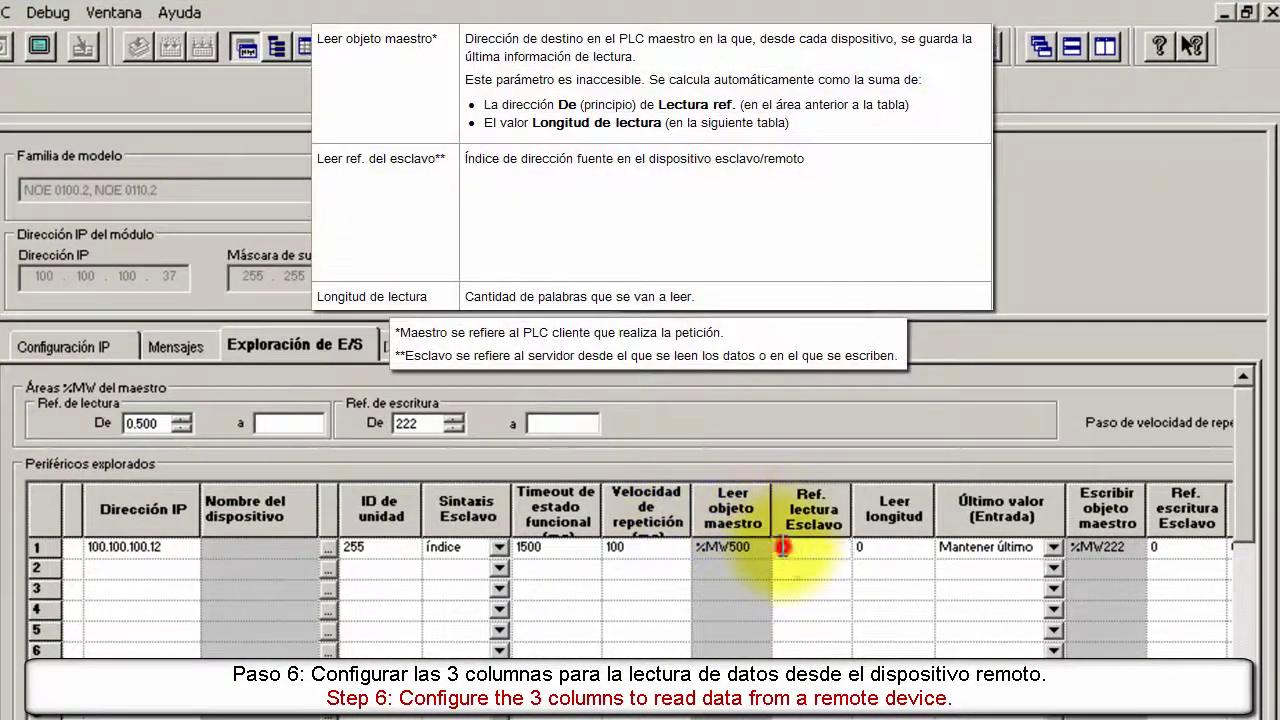
text(111)
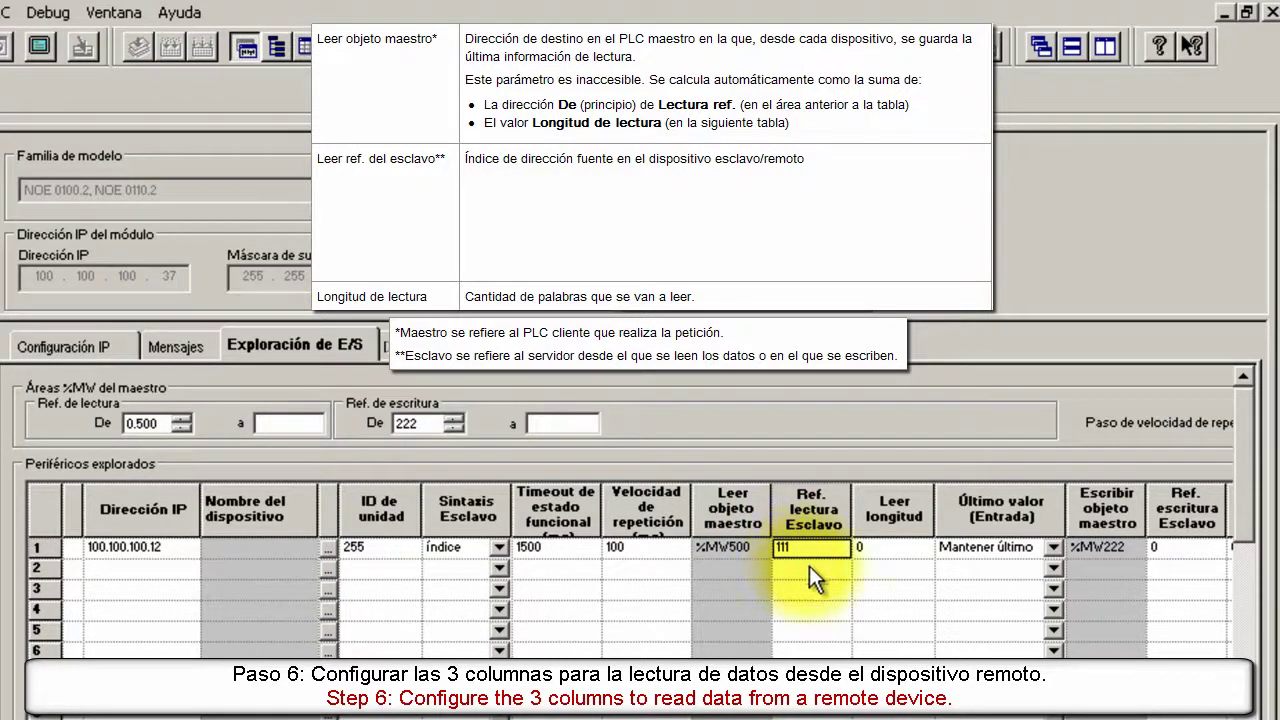
click(857, 548)
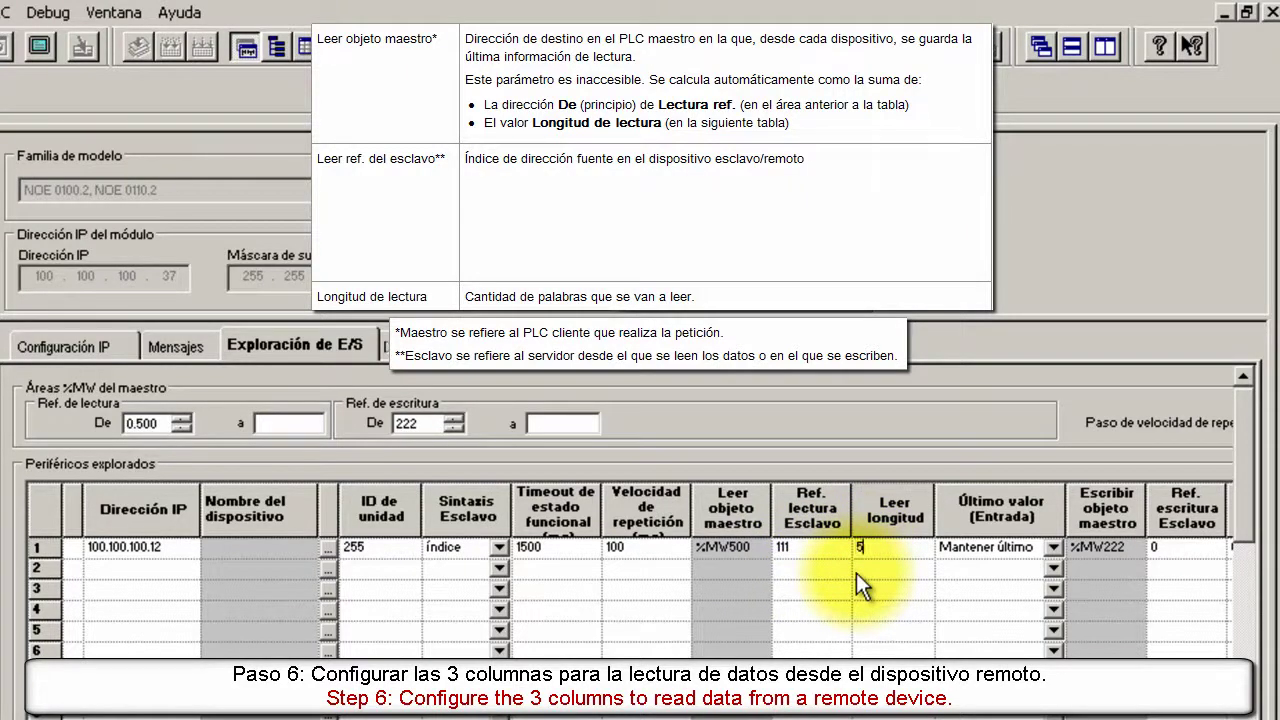
key(Return)
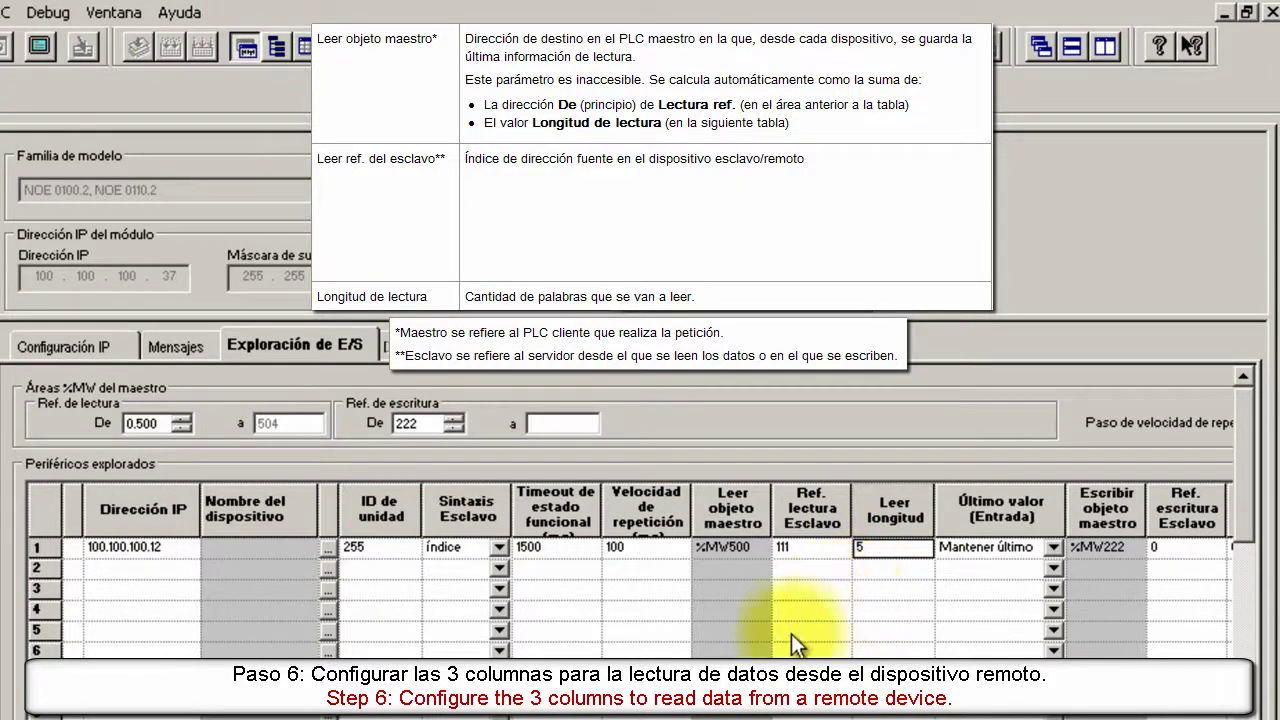
Step: Change the start of the master's %MW write reference area to 360 and set it back to 222
scroll(630, 550, right, 6)
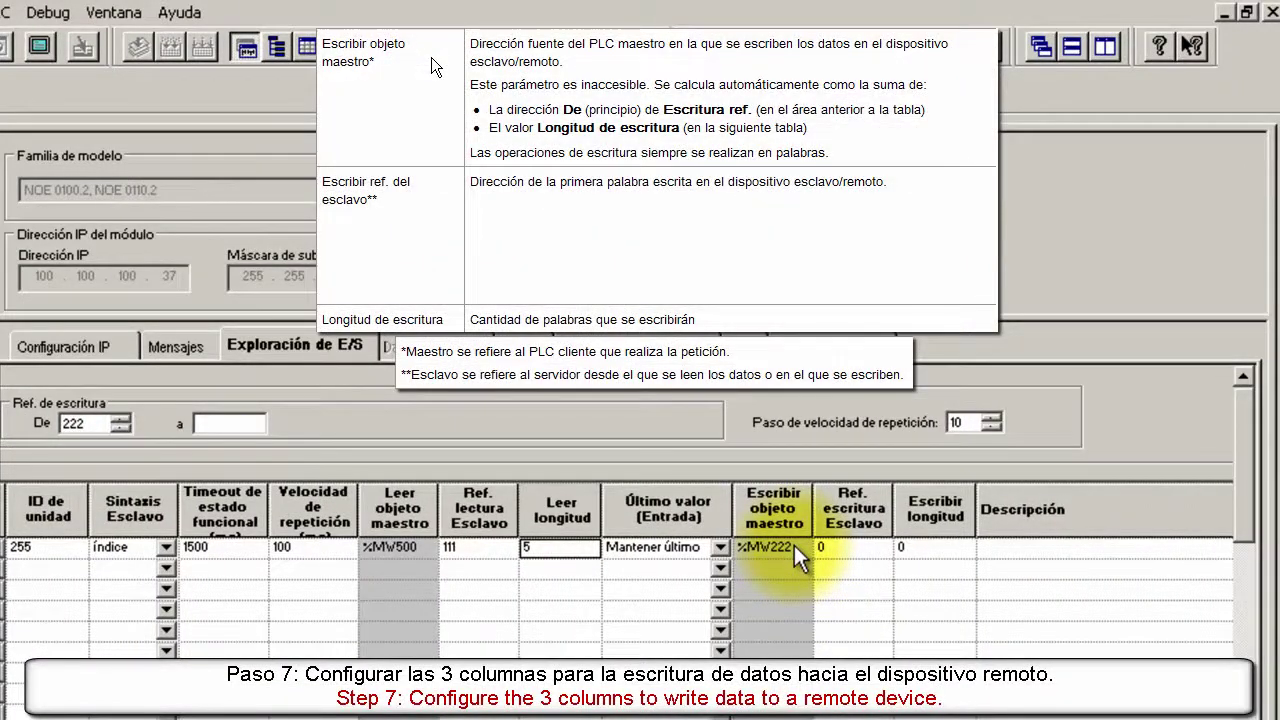
click(794, 545)
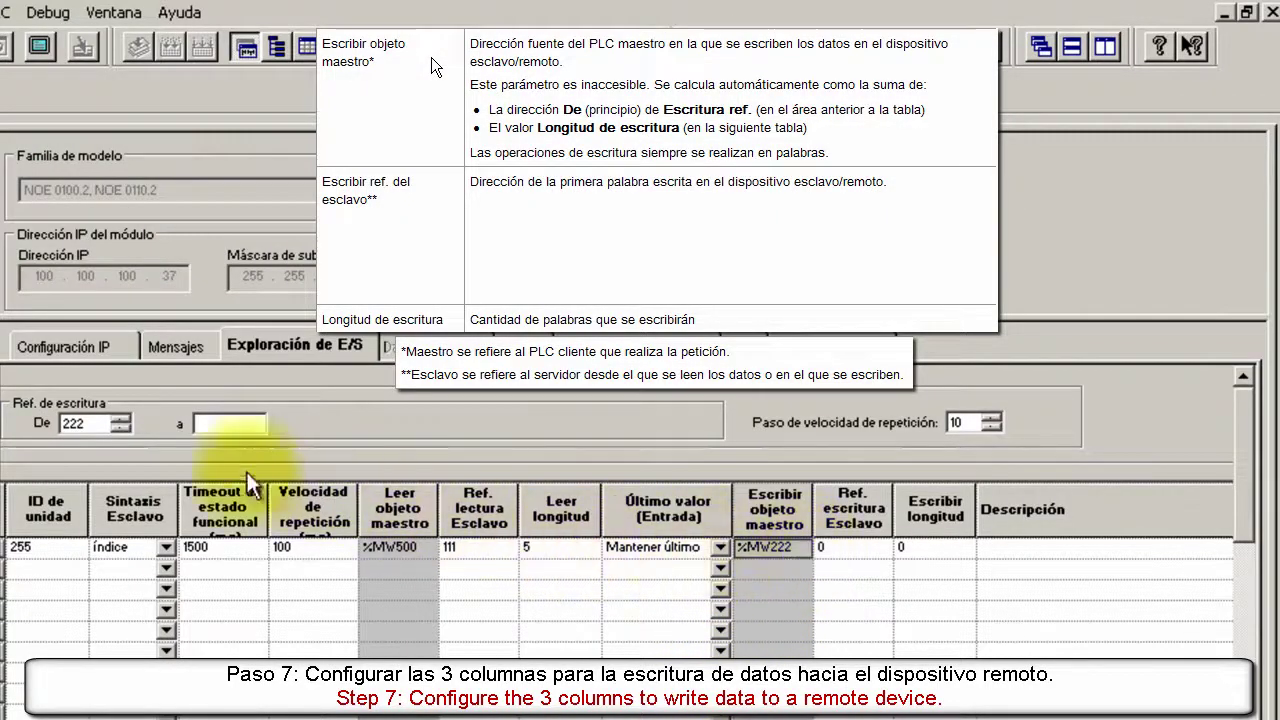
double_click(92, 424)
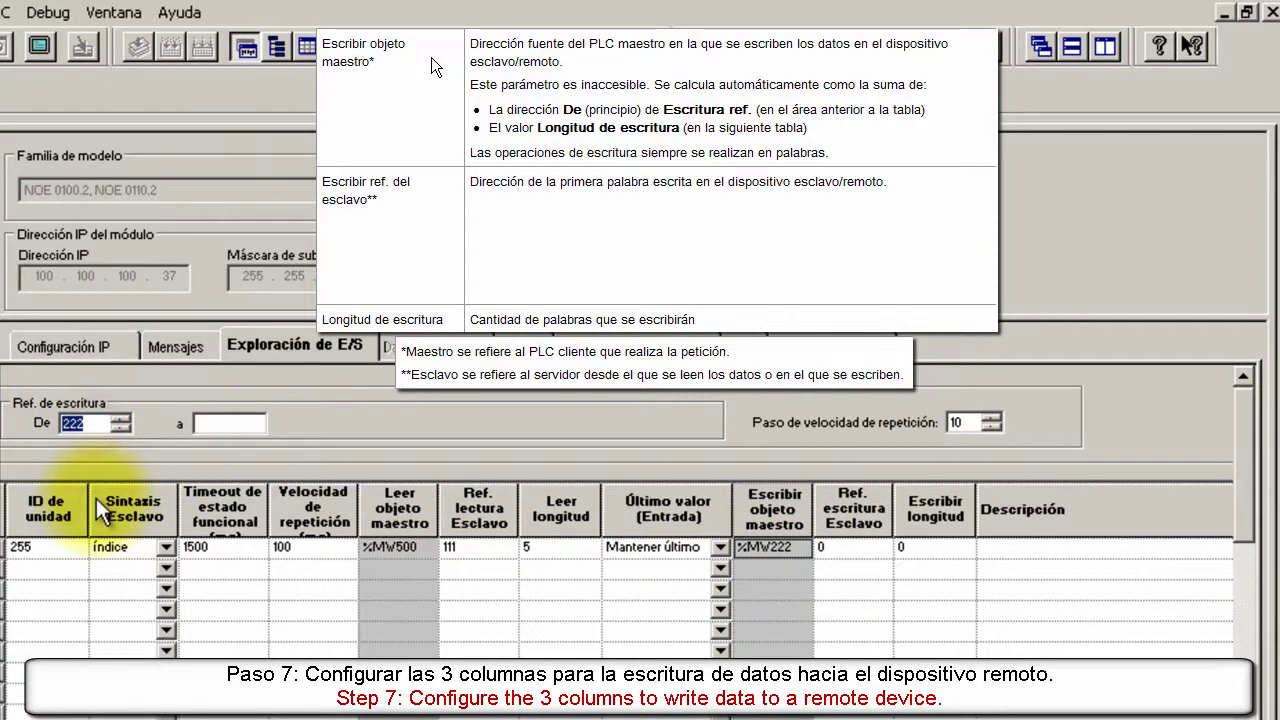
text(360)
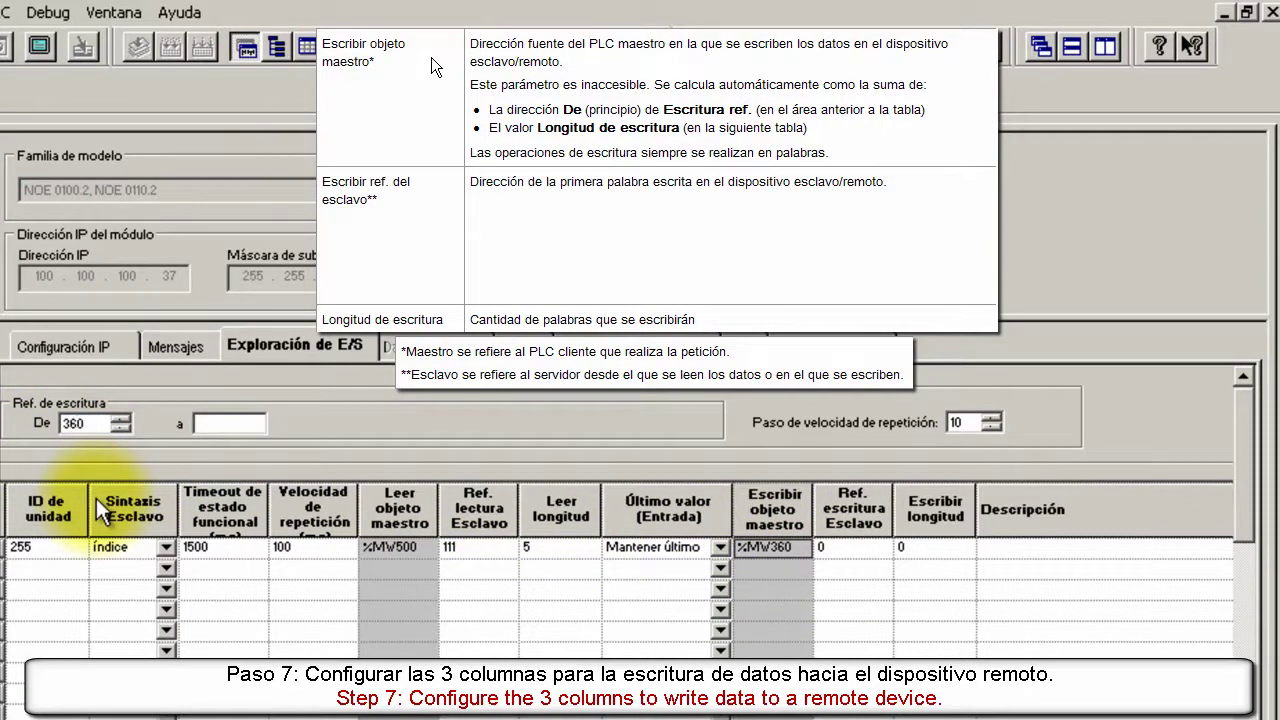
key(BackSpace)
key(BackSpace)
key(BackSpace)
text(222)
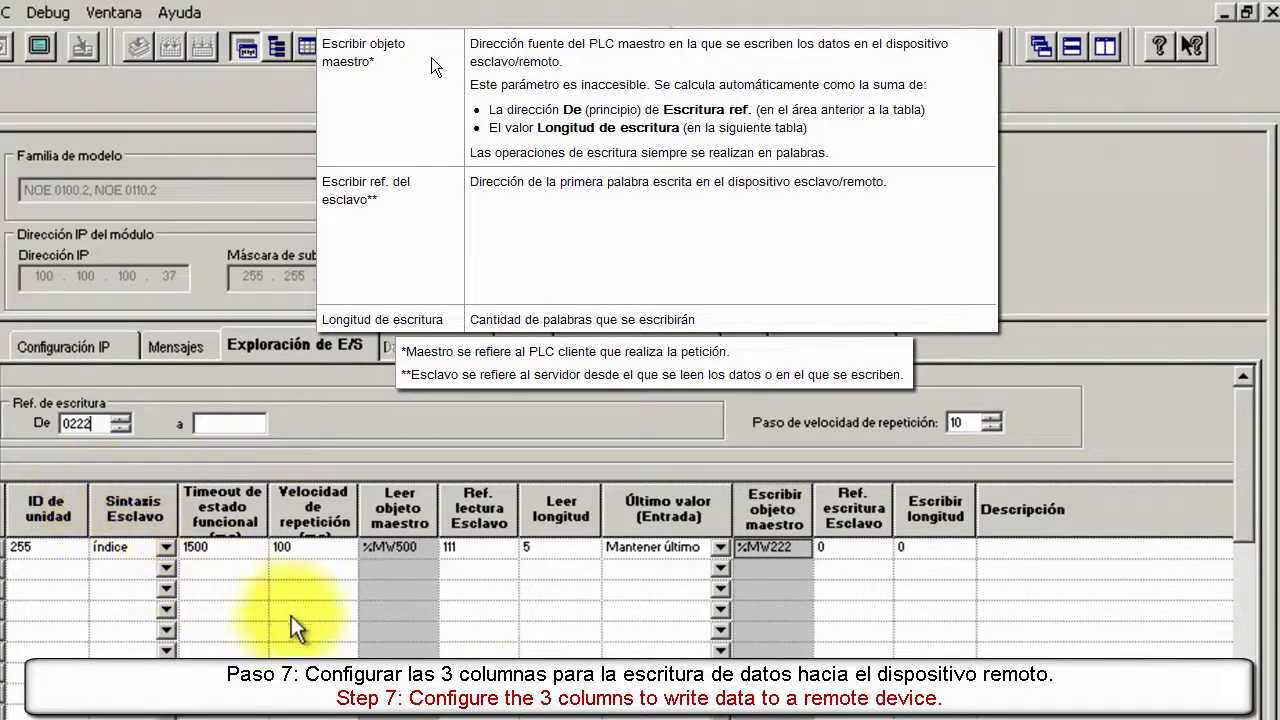
Step: Check the remote PLC's variable table and set the first row's slave write reference to 700 and its write length to 5
click(856, 550)
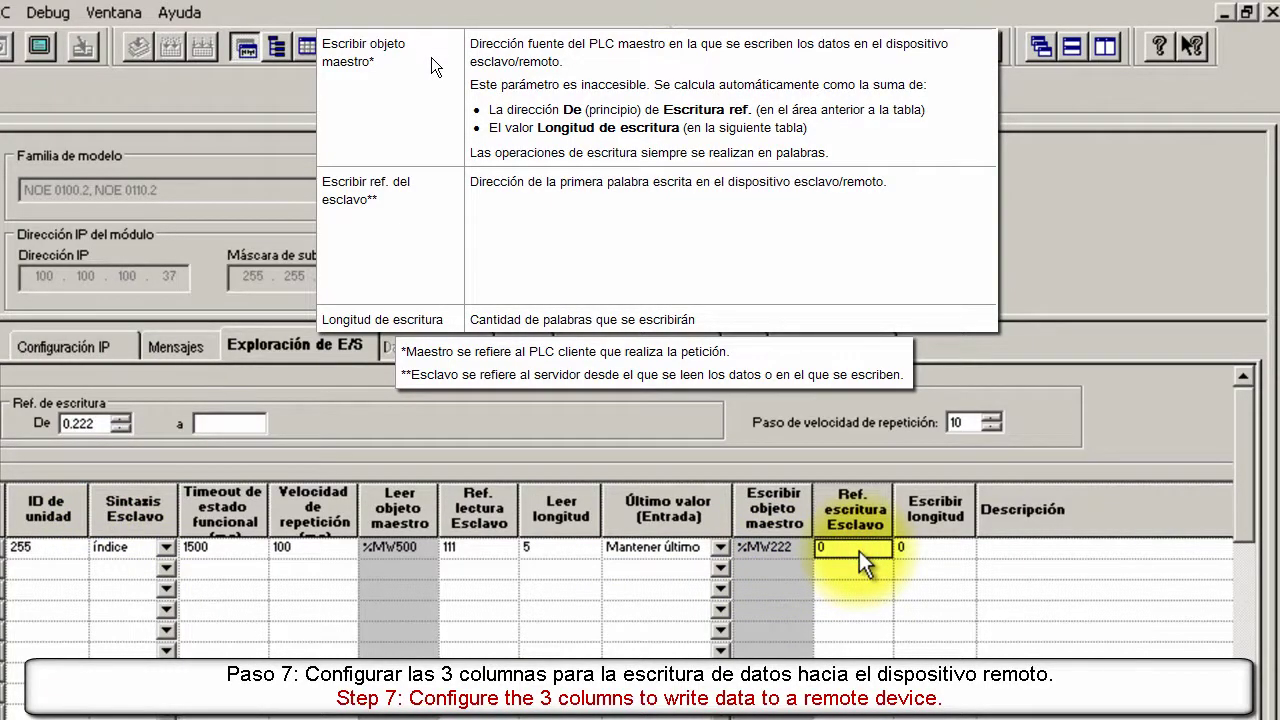
key(alt+Tab)
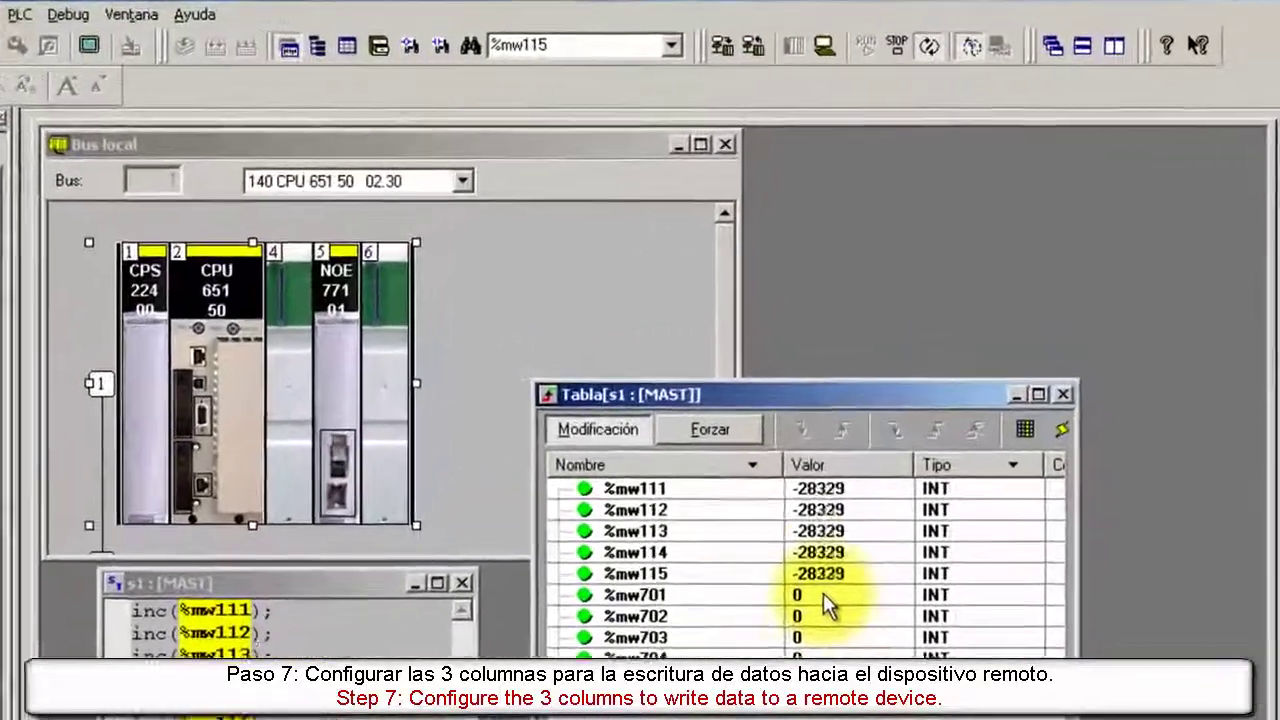
key(alt+Tab)
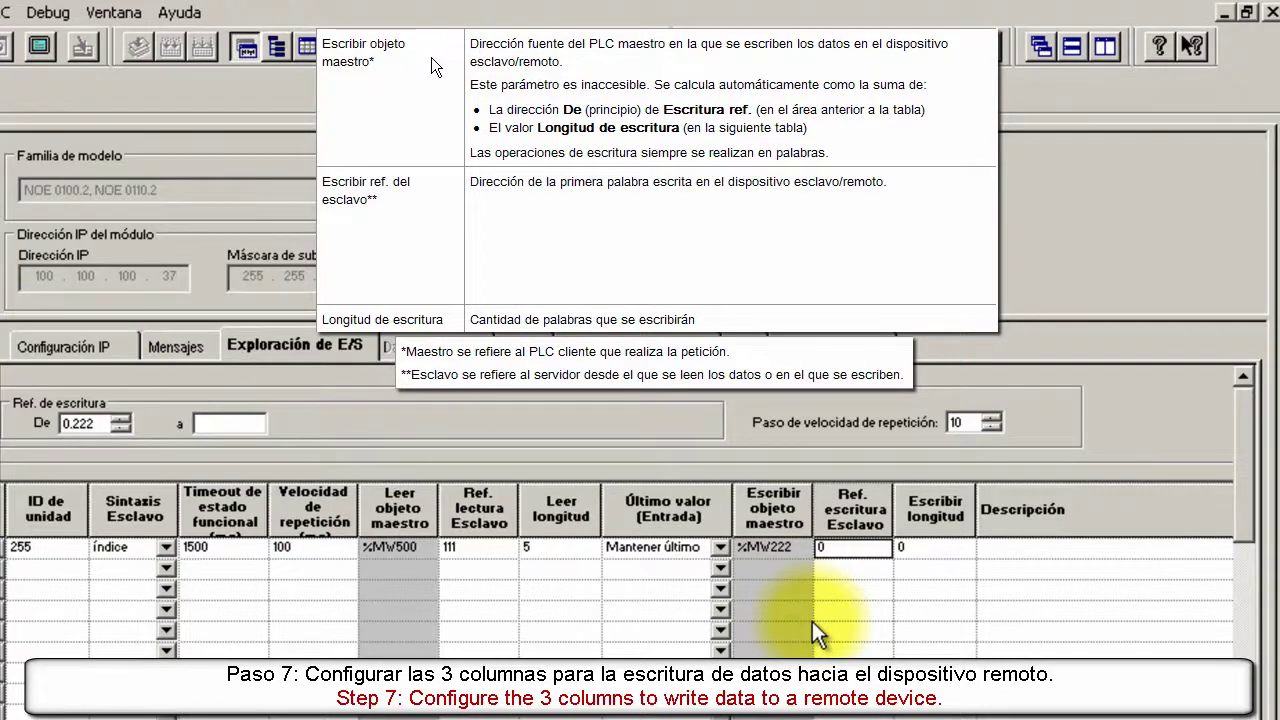
click(852, 550)
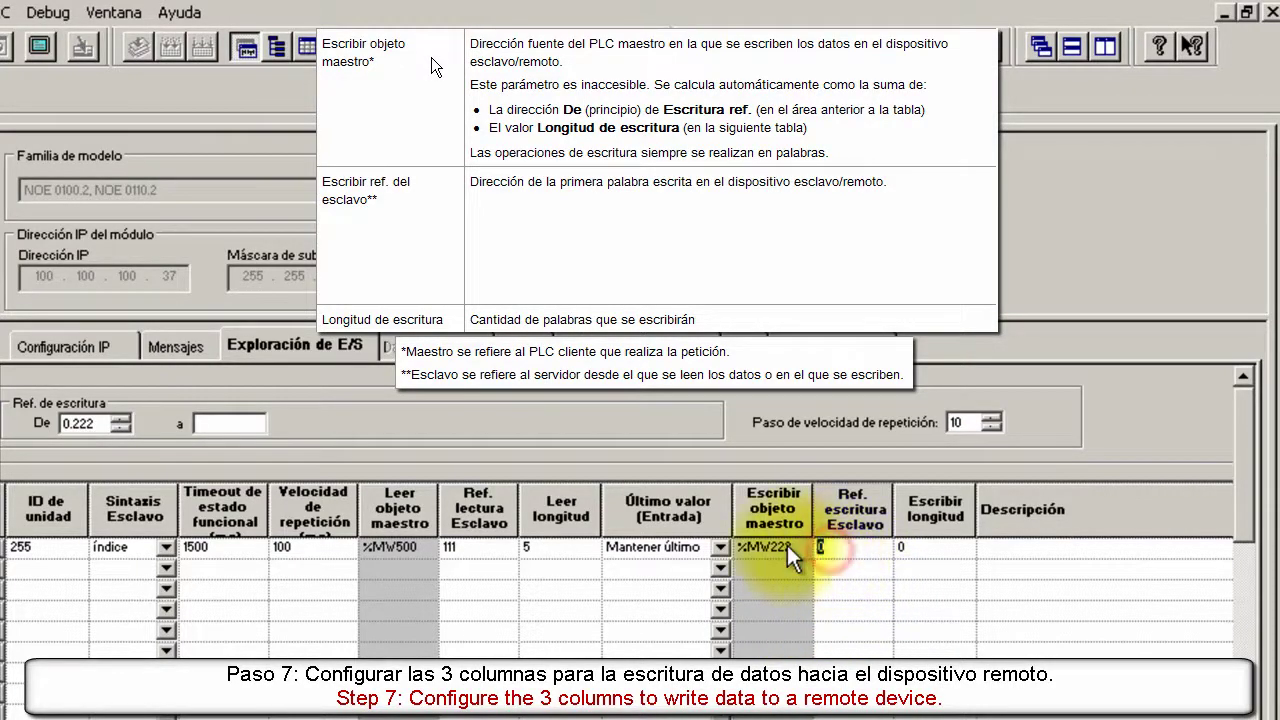
text(700)
key(Return)
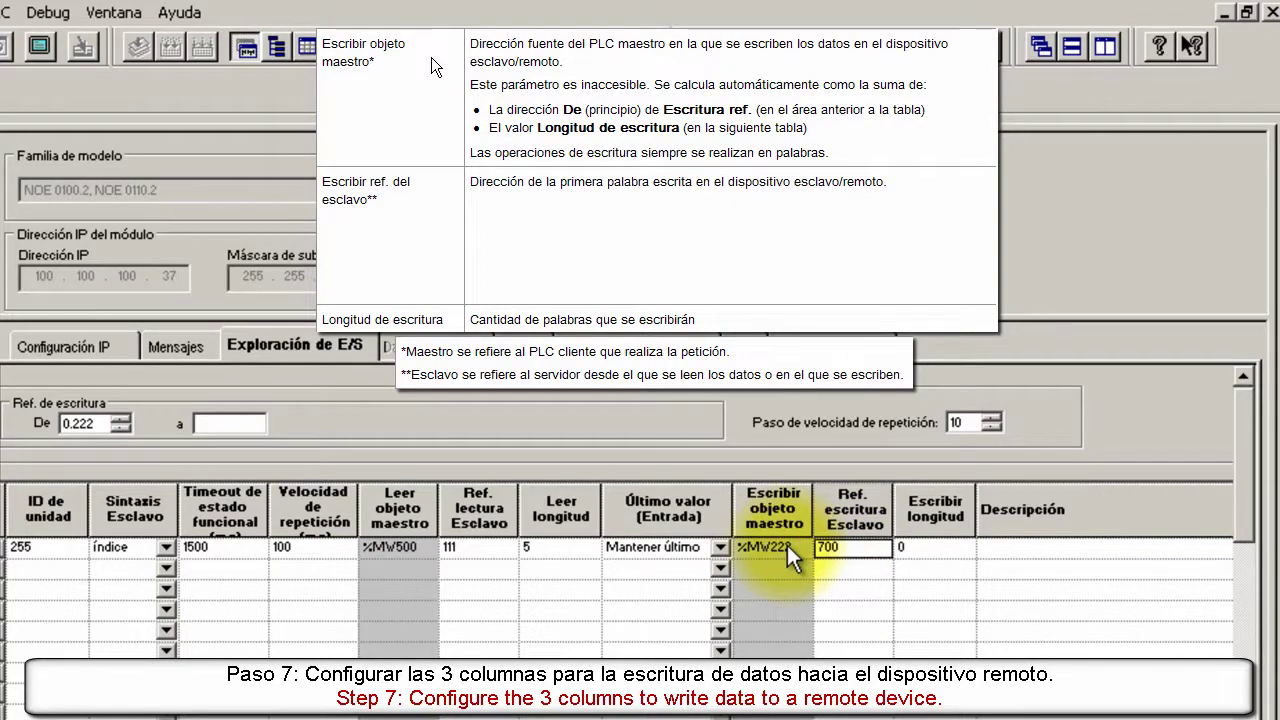
click(900, 550)
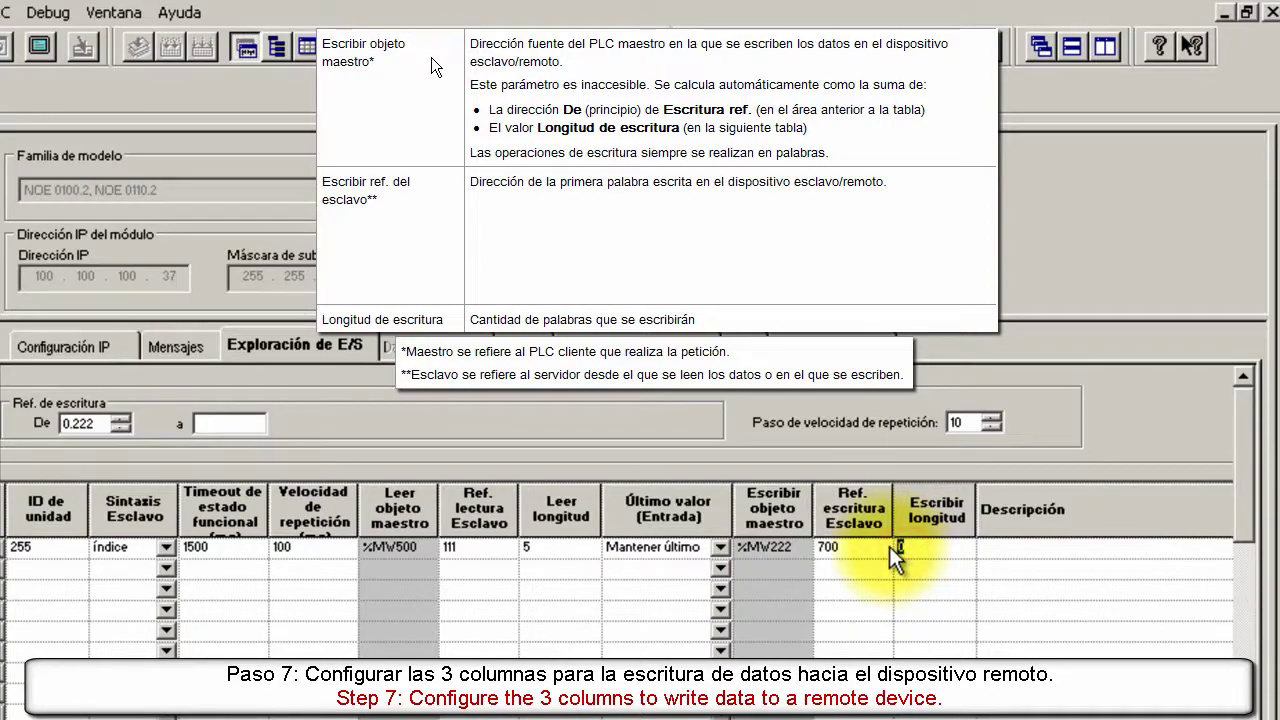
text(5)
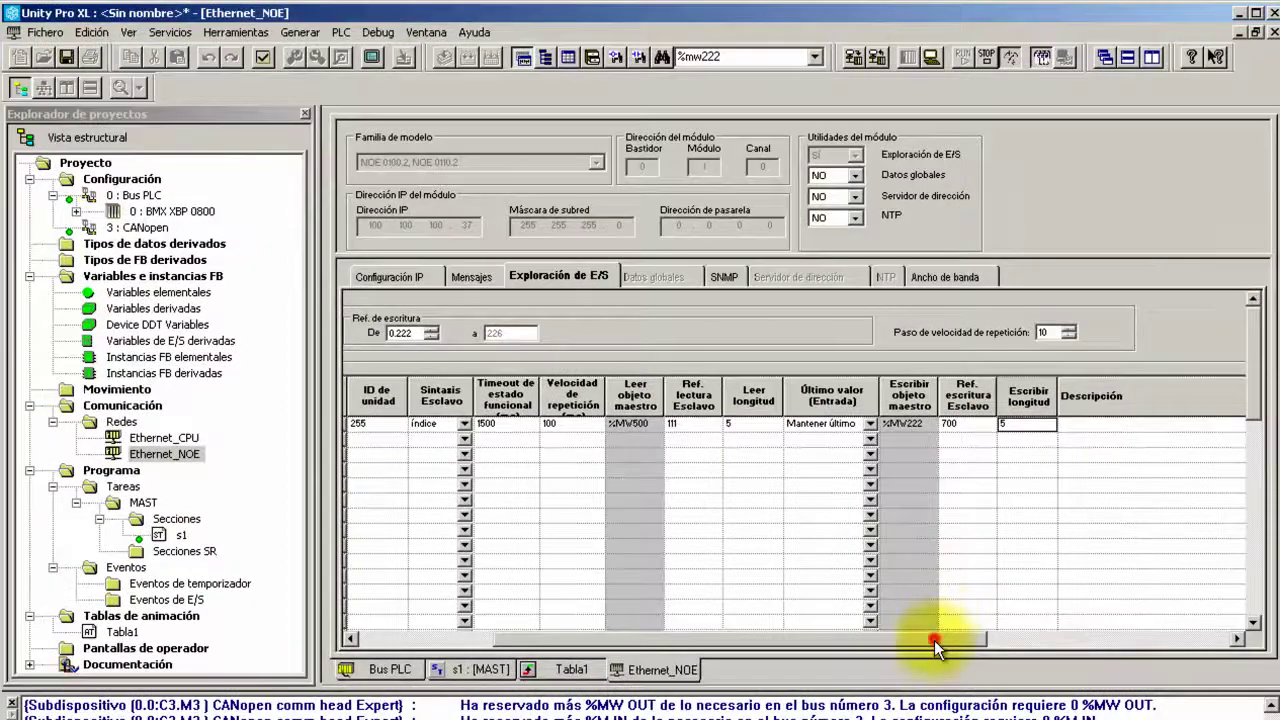
Step: Validate the I/O scanning configuration of Ethernet_NOE and accept that the modification must be generated offline
drag(935, 645, 837, 645)
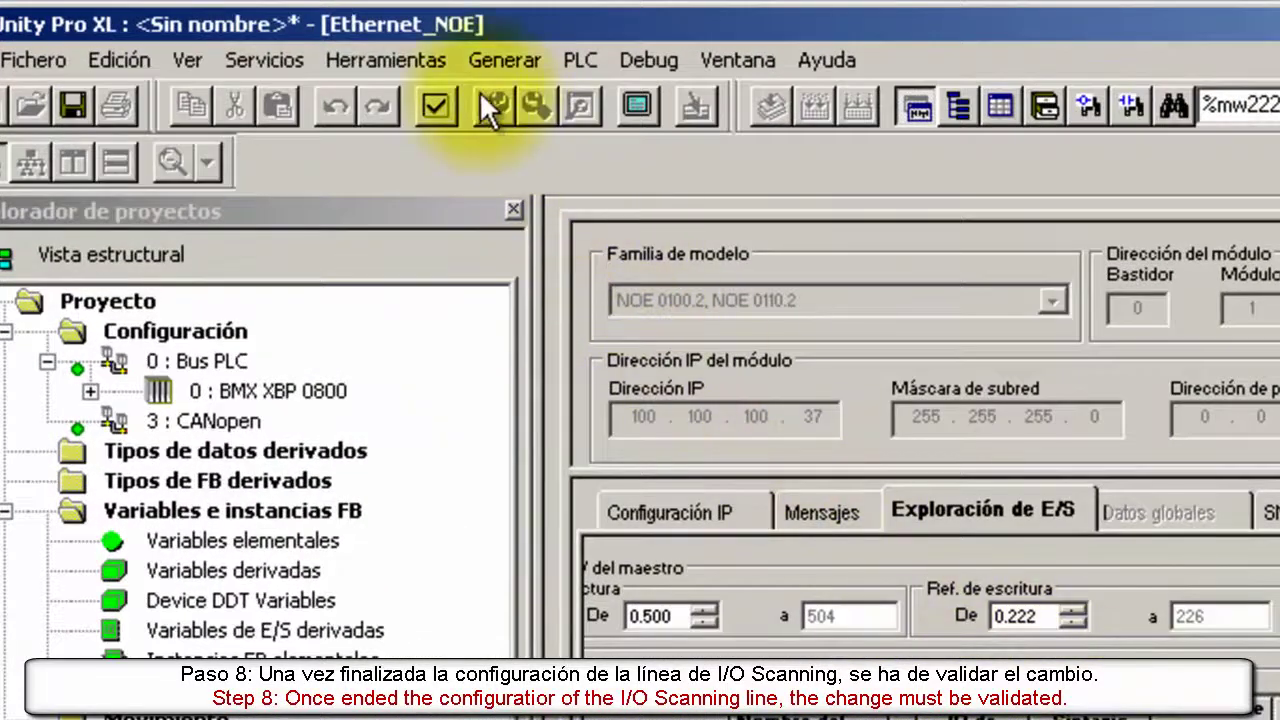
click(437, 106)
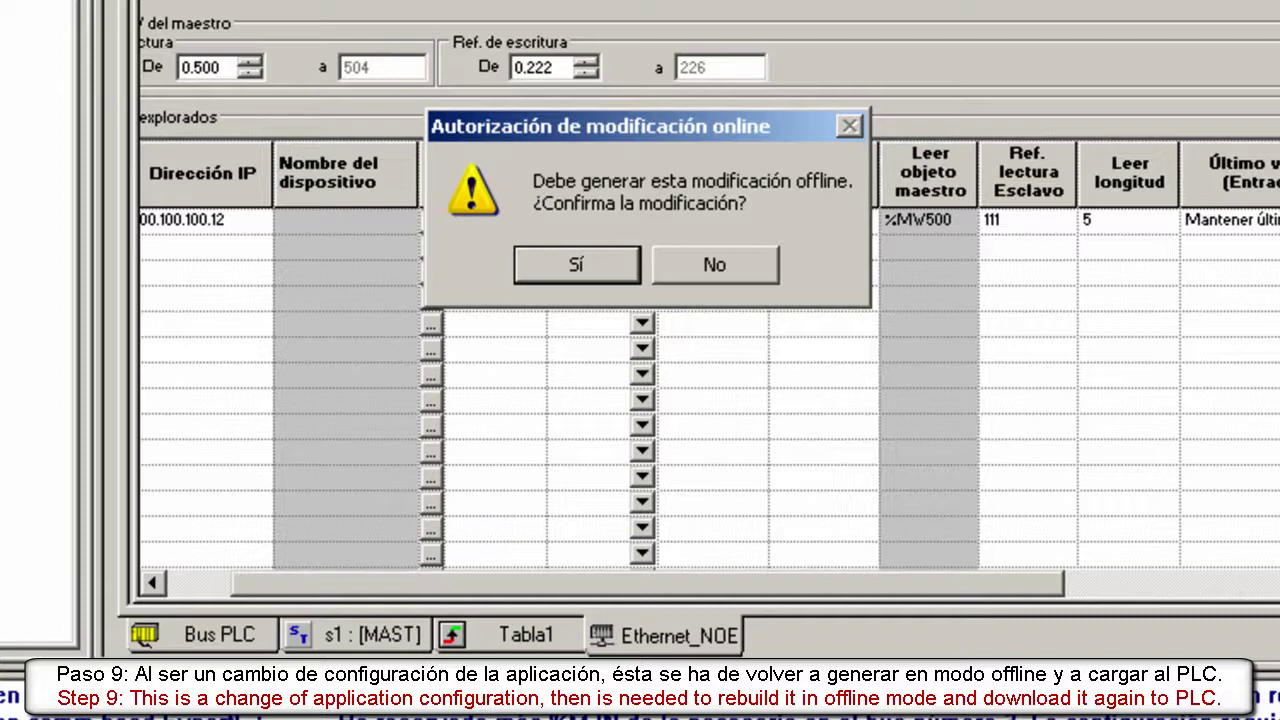
click(603, 270)
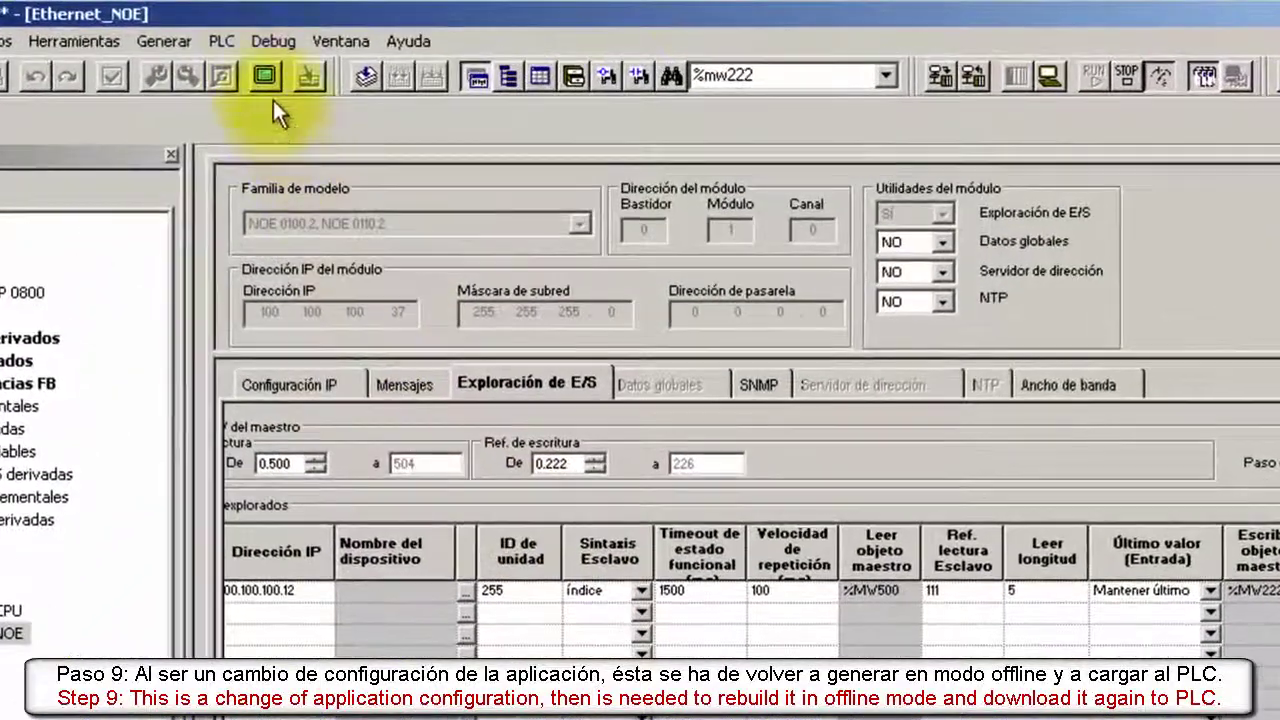
Step: Disconnect from the PLC and rebuild the entire project offline, accepting the full reconstruction
click(230, 45)
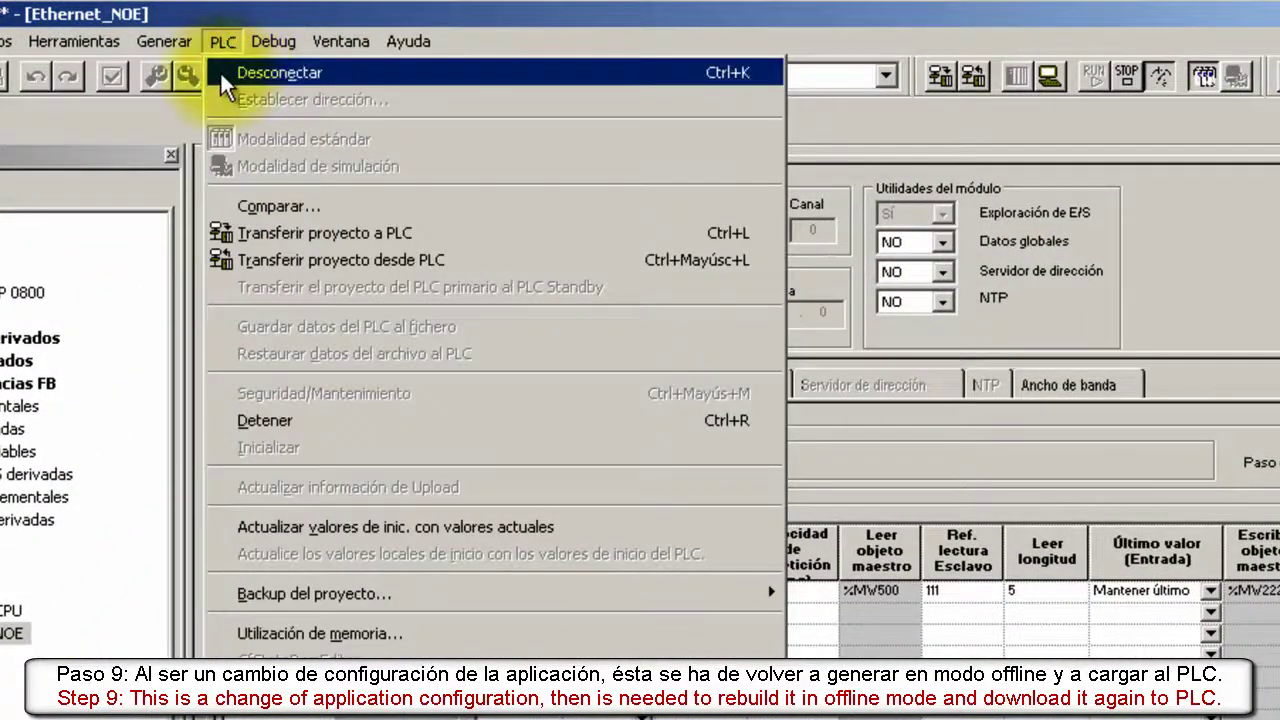
click(220, 71)
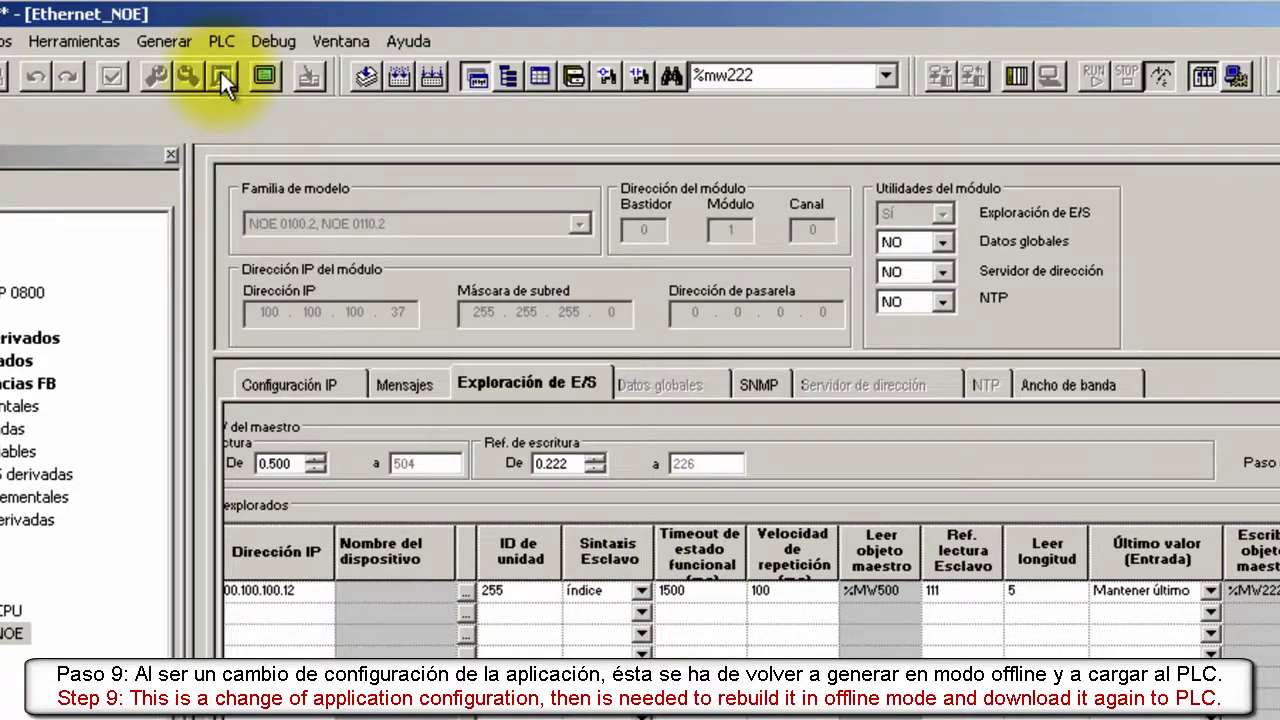
click(186, 40)
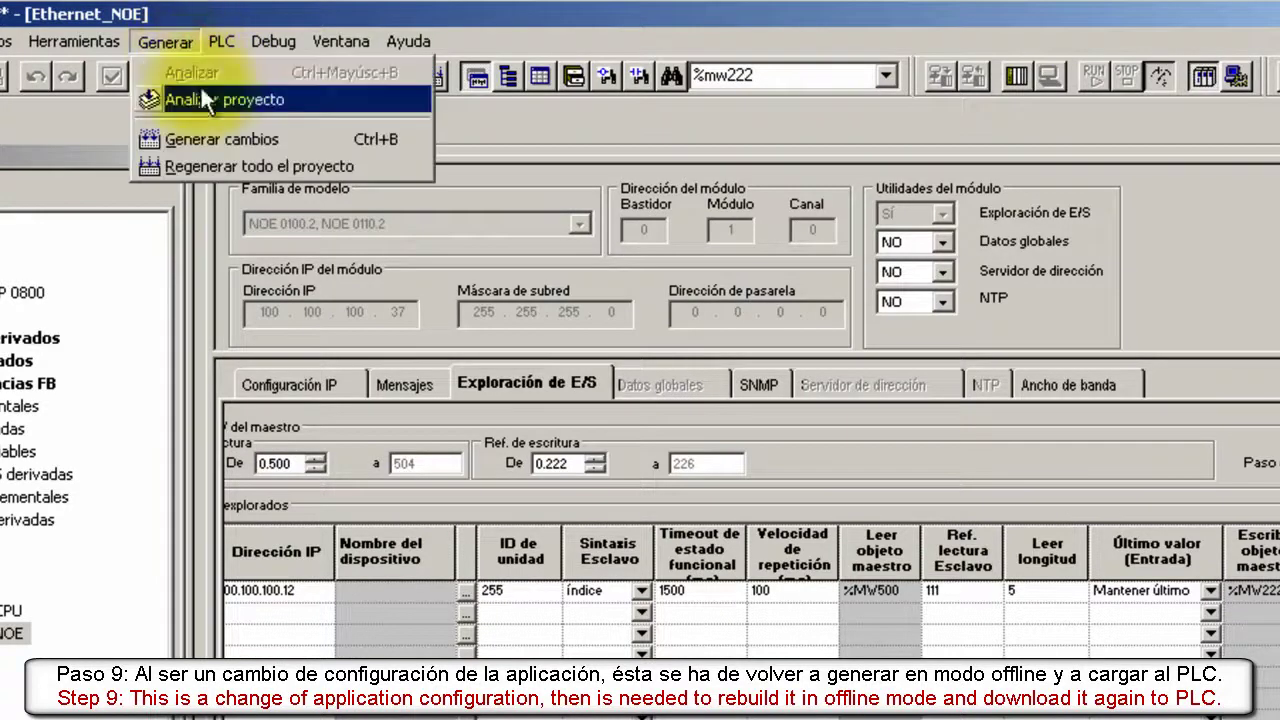
click(206, 166)
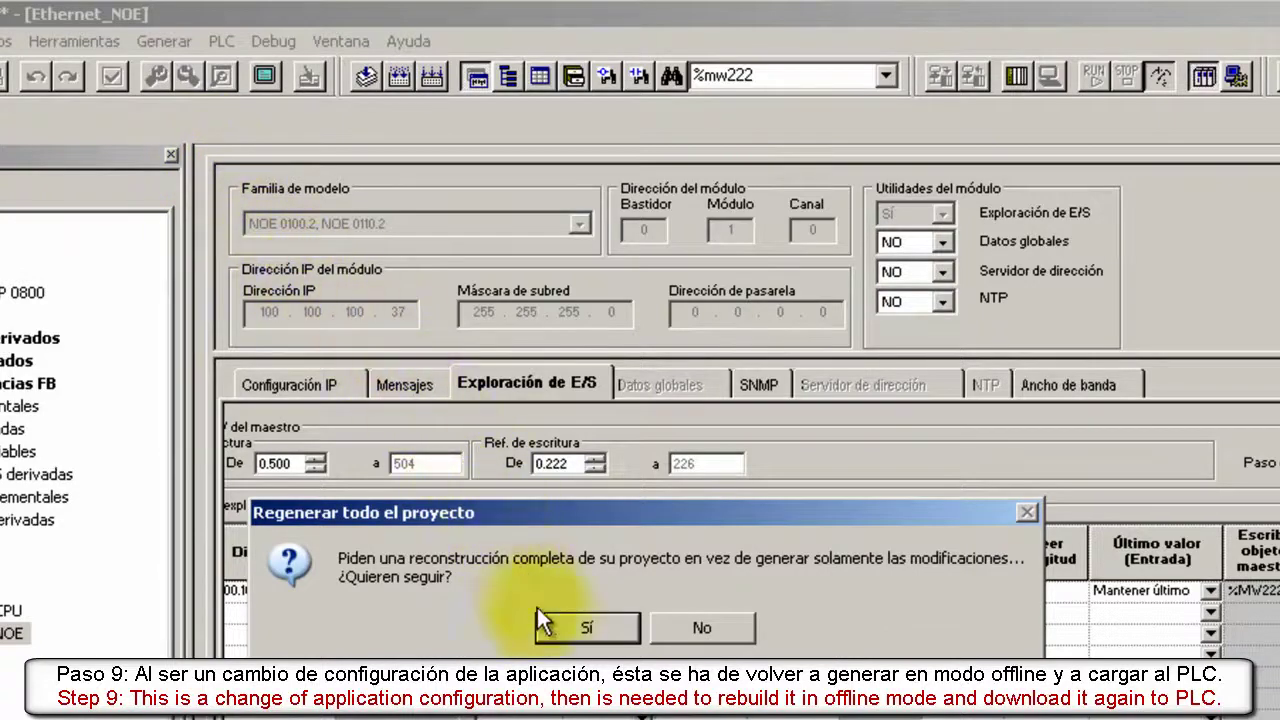
click(551, 628)
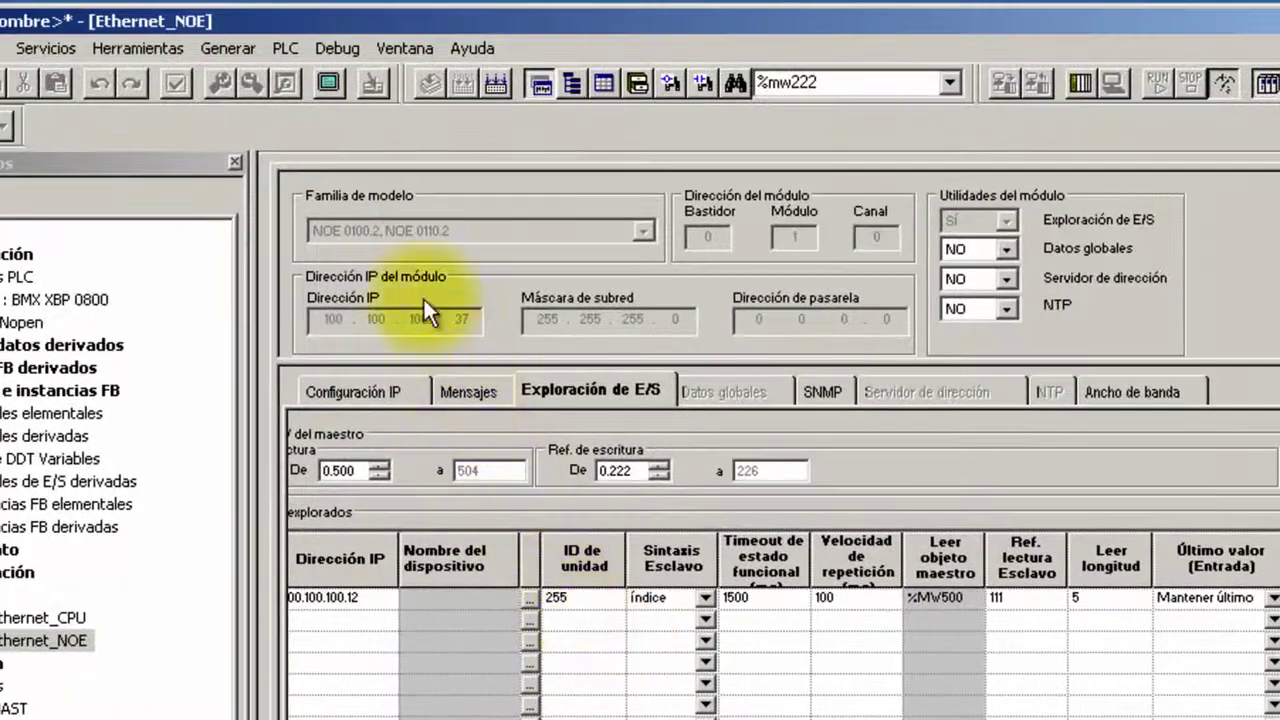
Step: Reconnect to the PLC and transfer the rebuilt project to it, accepting that the running PLC project is stopped
click(288, 48)
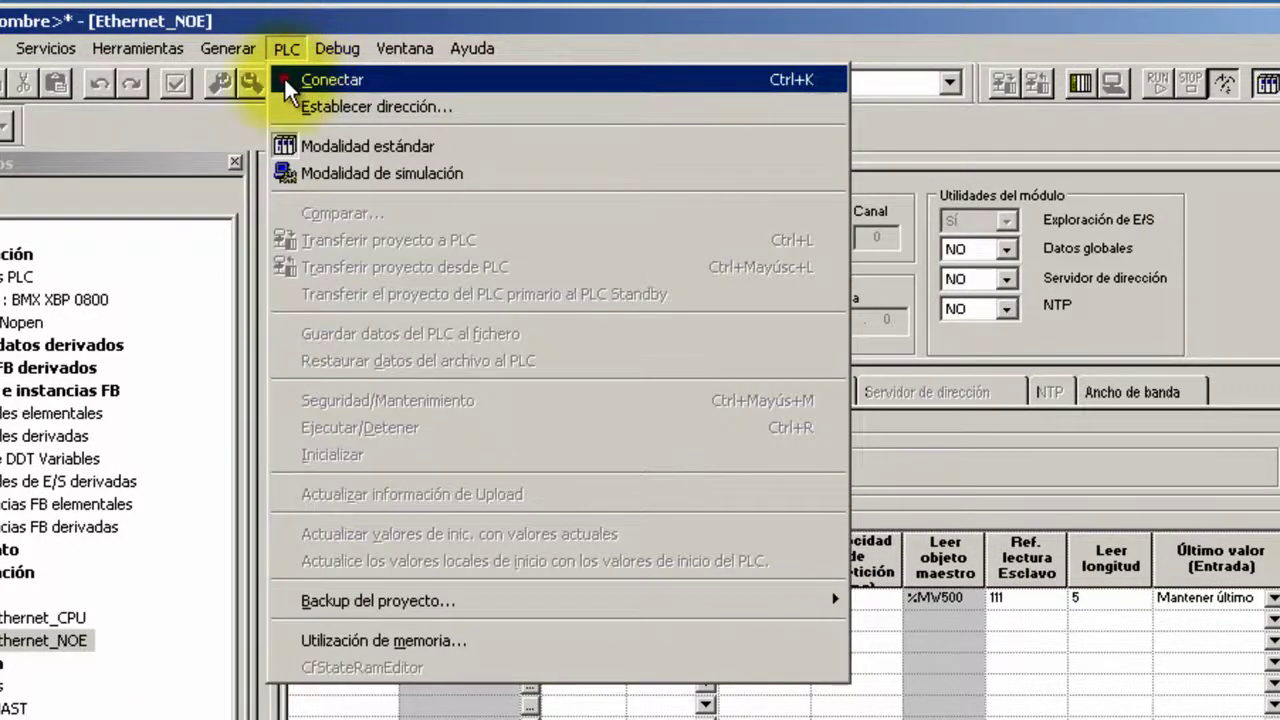
click(284, 78)
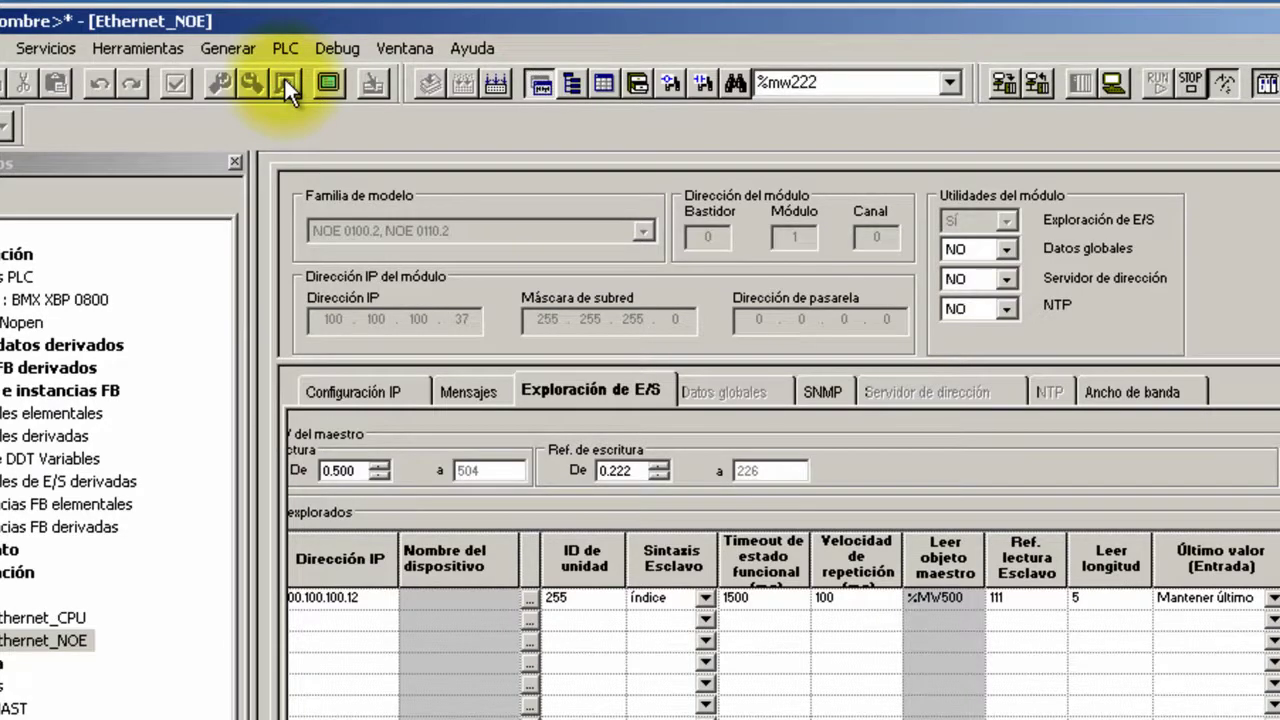
click(289, 47)
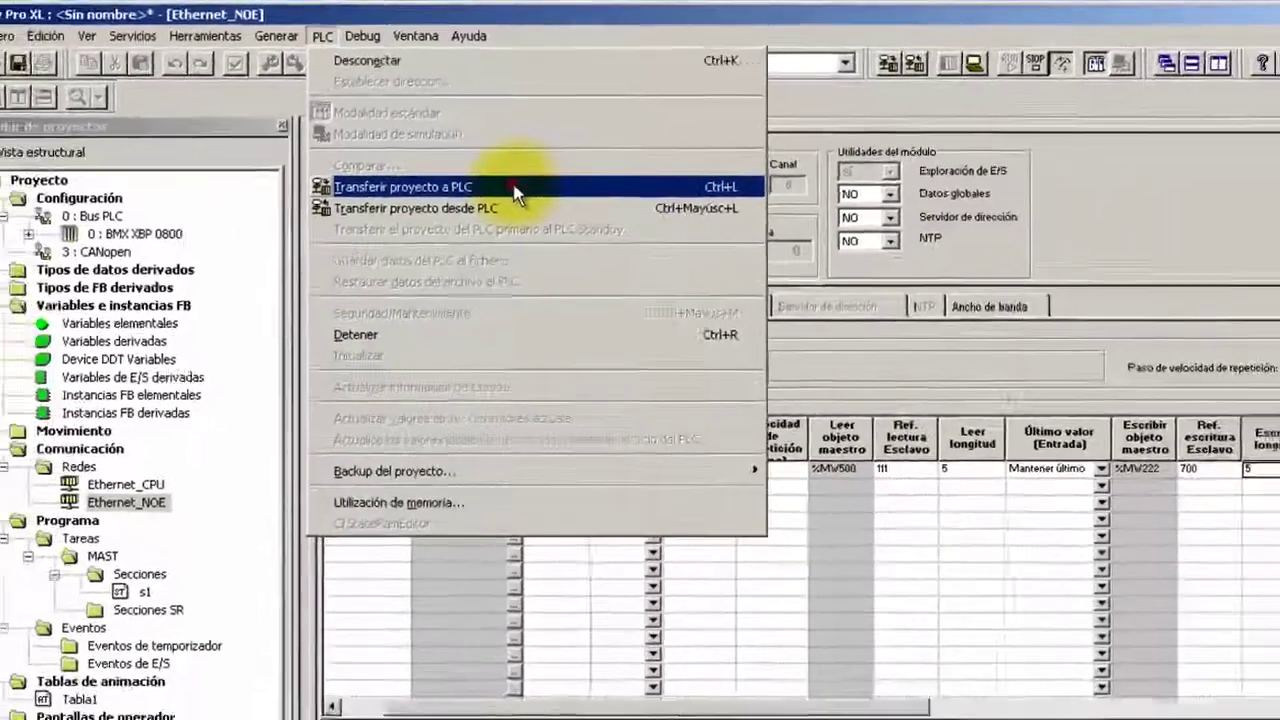
click(528, 240)
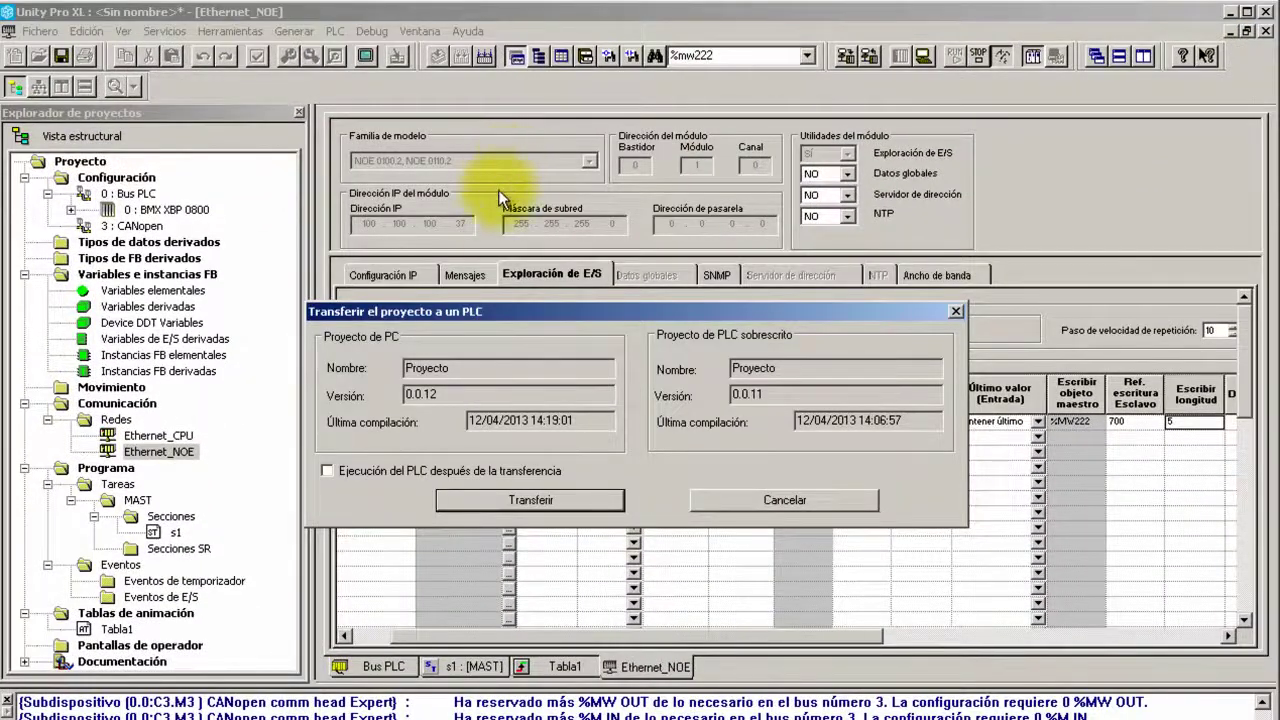
click(588, 503)
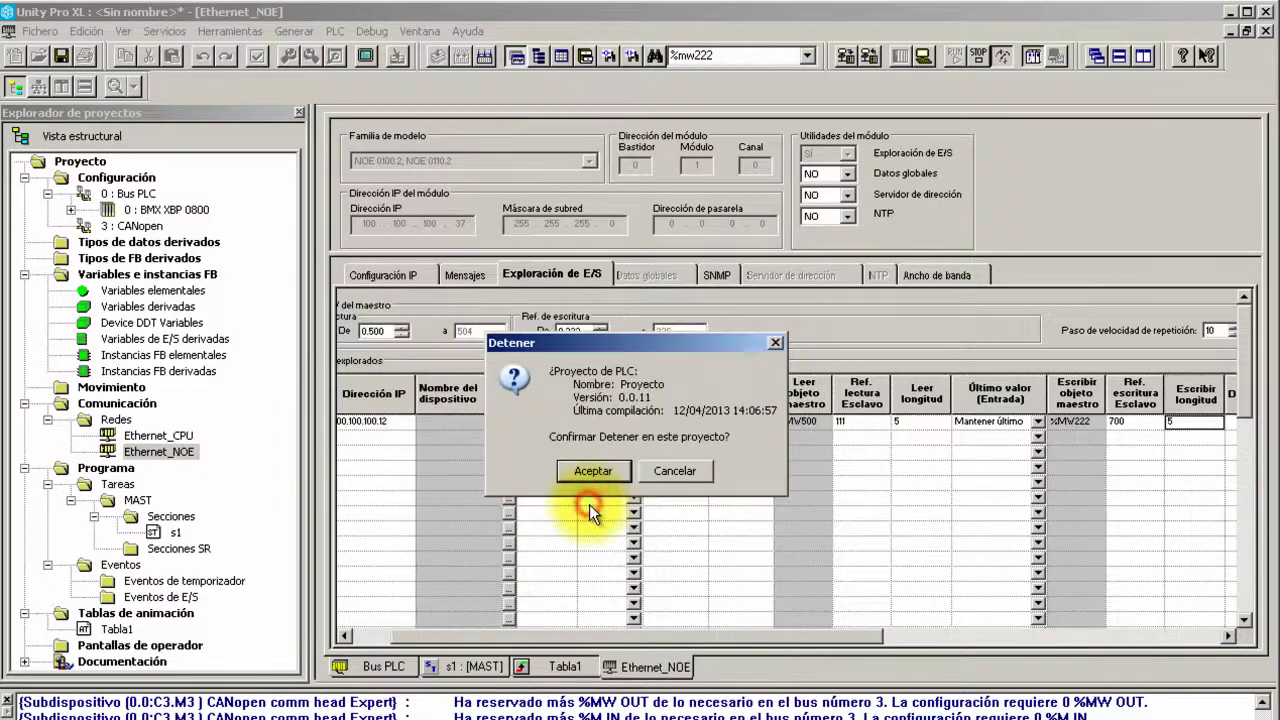
click(593, 470)
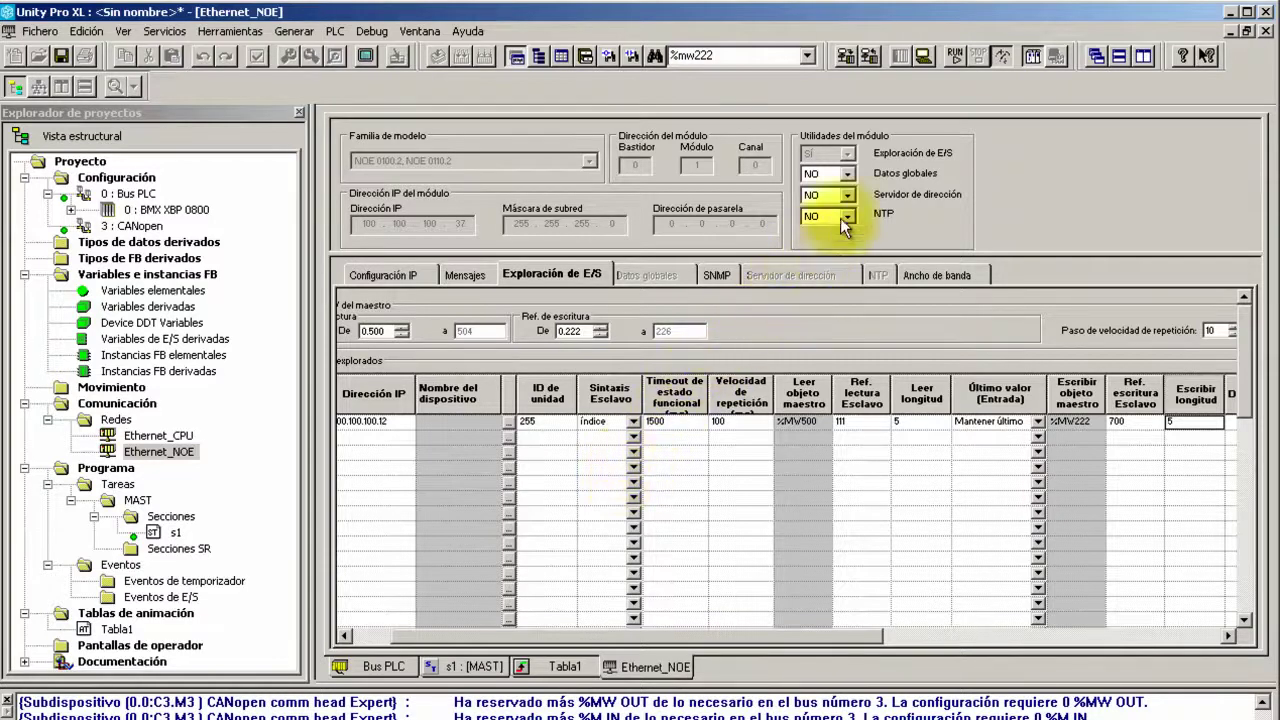
Step: Set the PLC to run and accept executing the transferred project
click(956, 57)
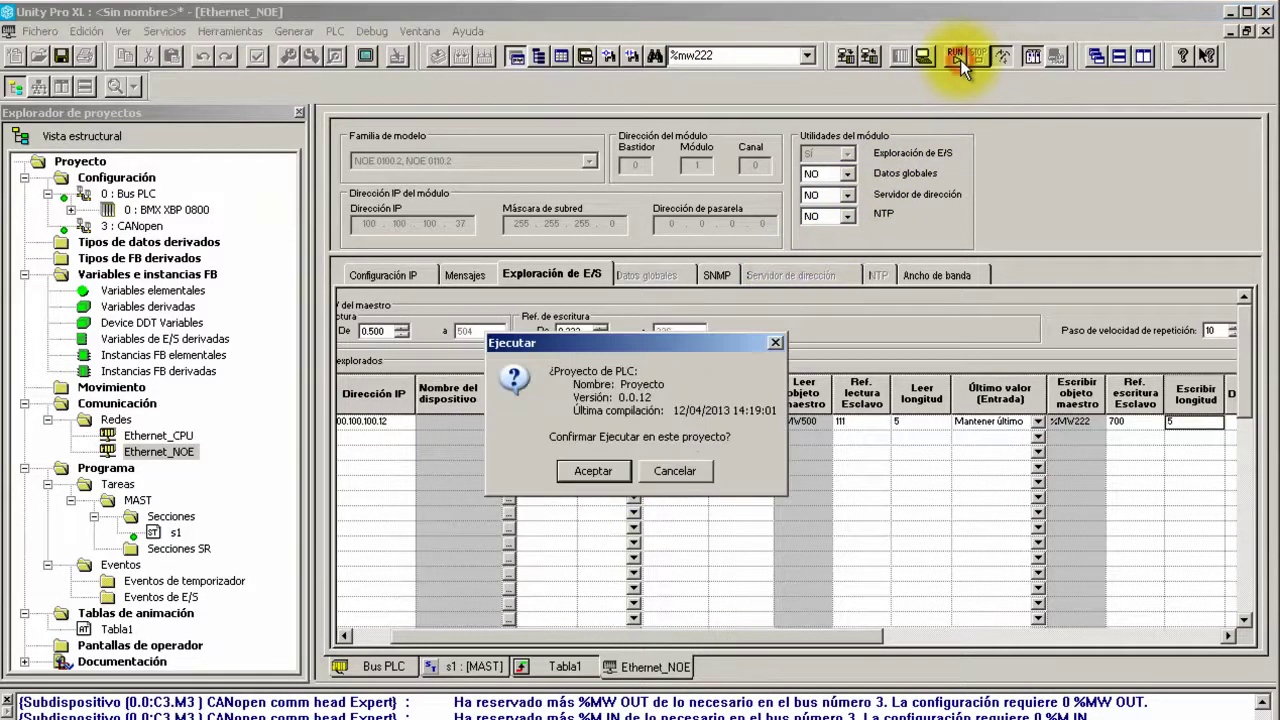
click(625, 470)
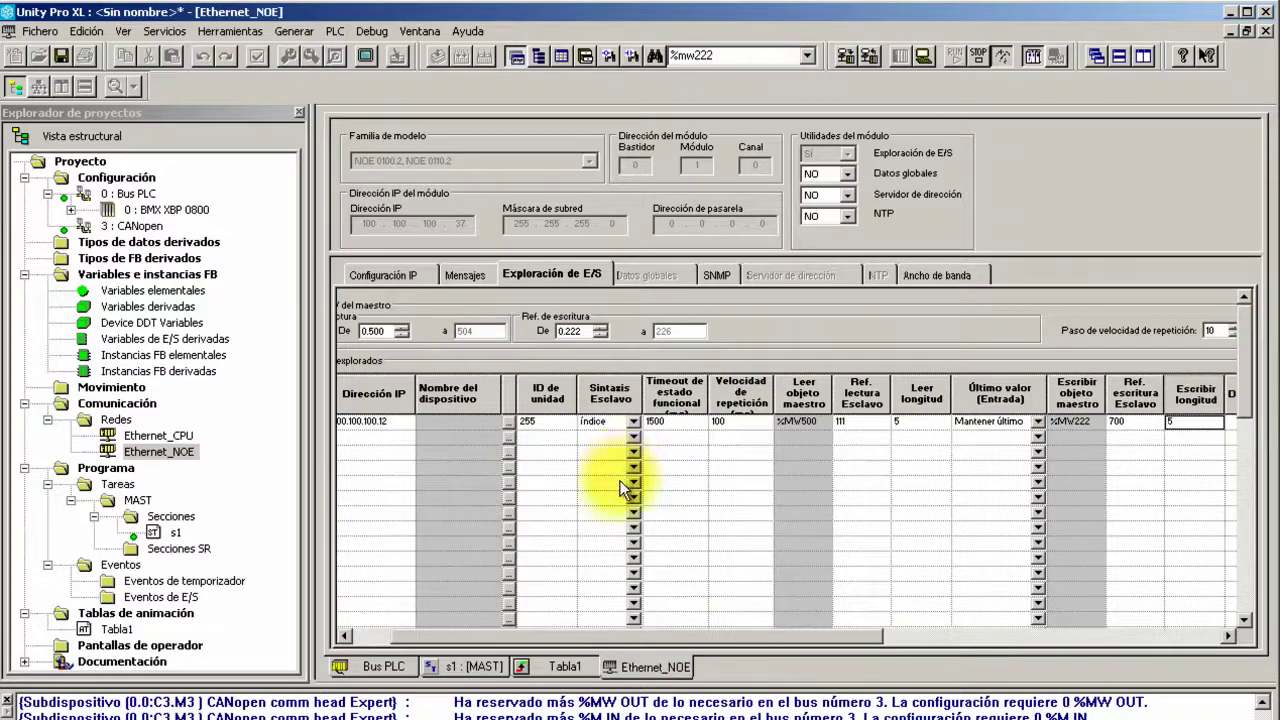
Step: Check in animation table Tabla1 the written words %mw222 to %mw226 and the read words %mw500 to %mw504
click(562, 667)
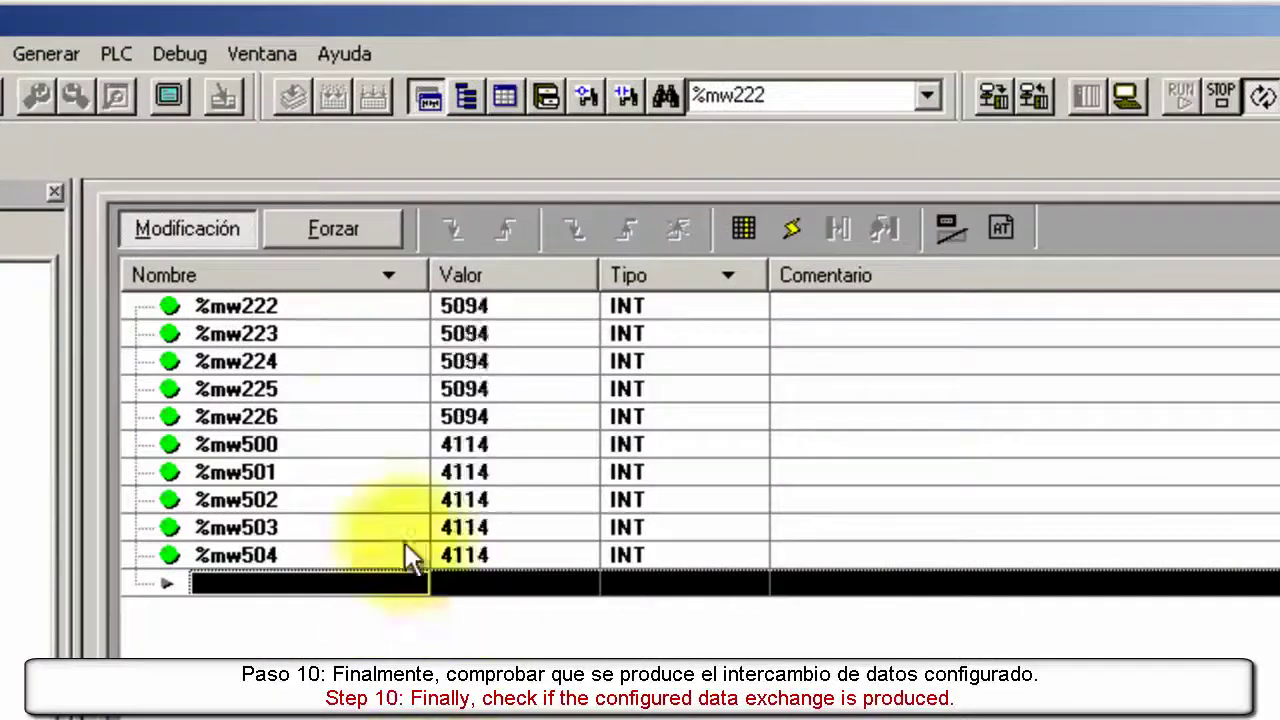
click(349, 305)
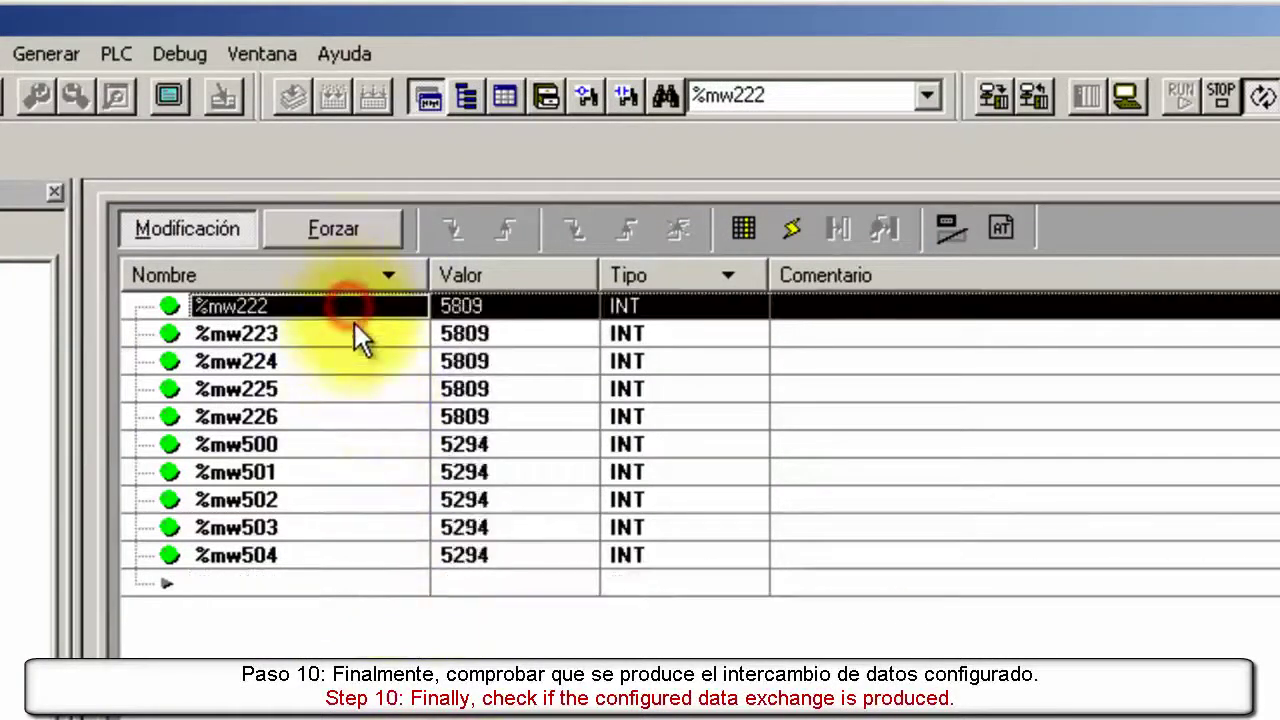
shift+click(356, 416)
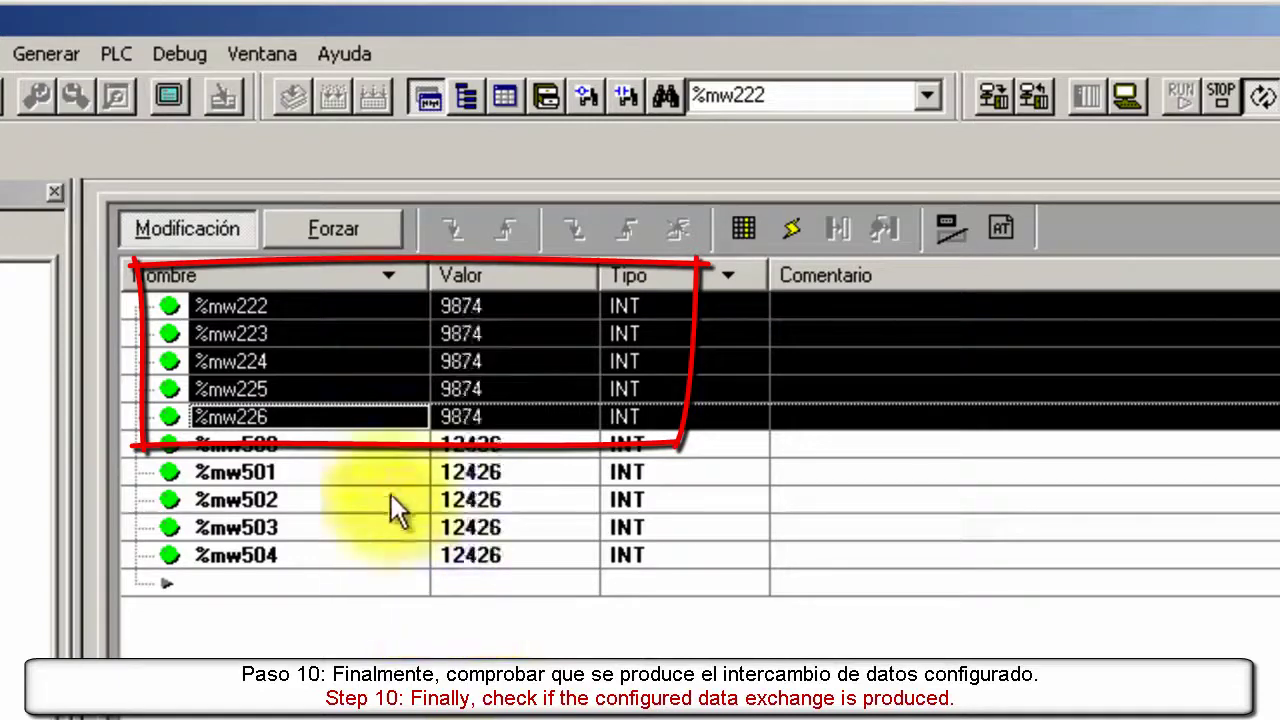
click(391, 444)
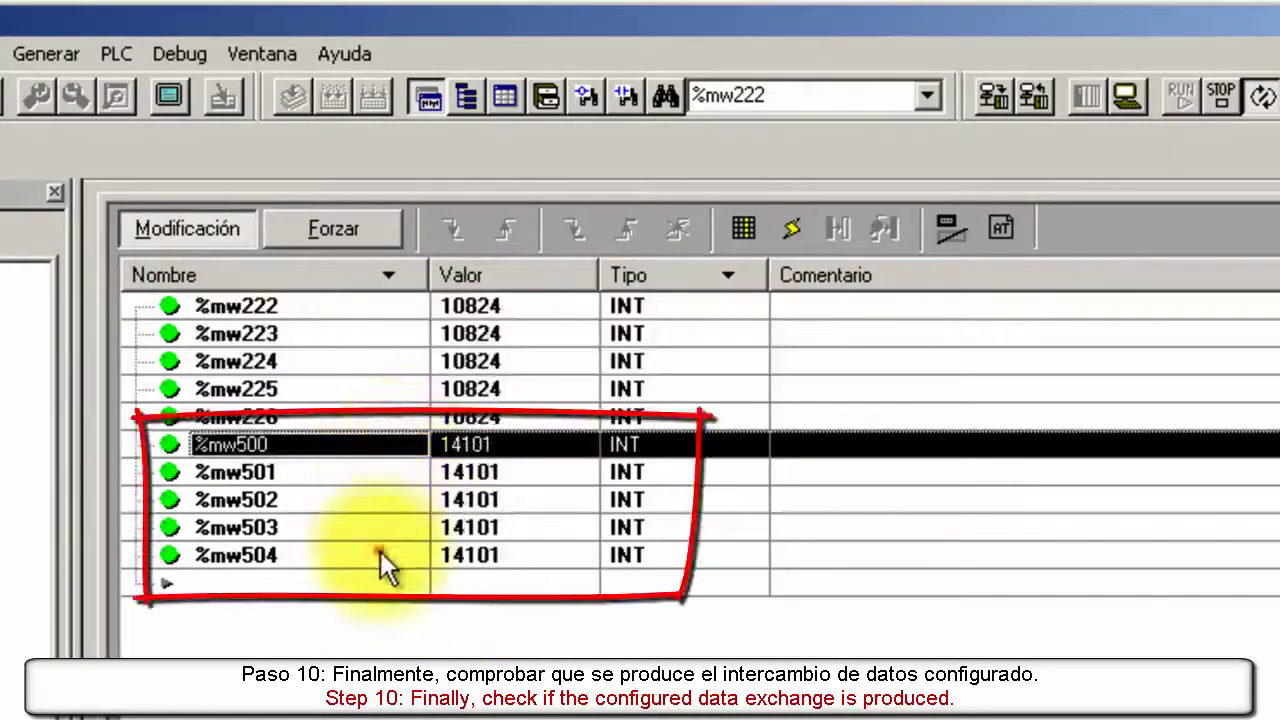
shift+click(380, 555)
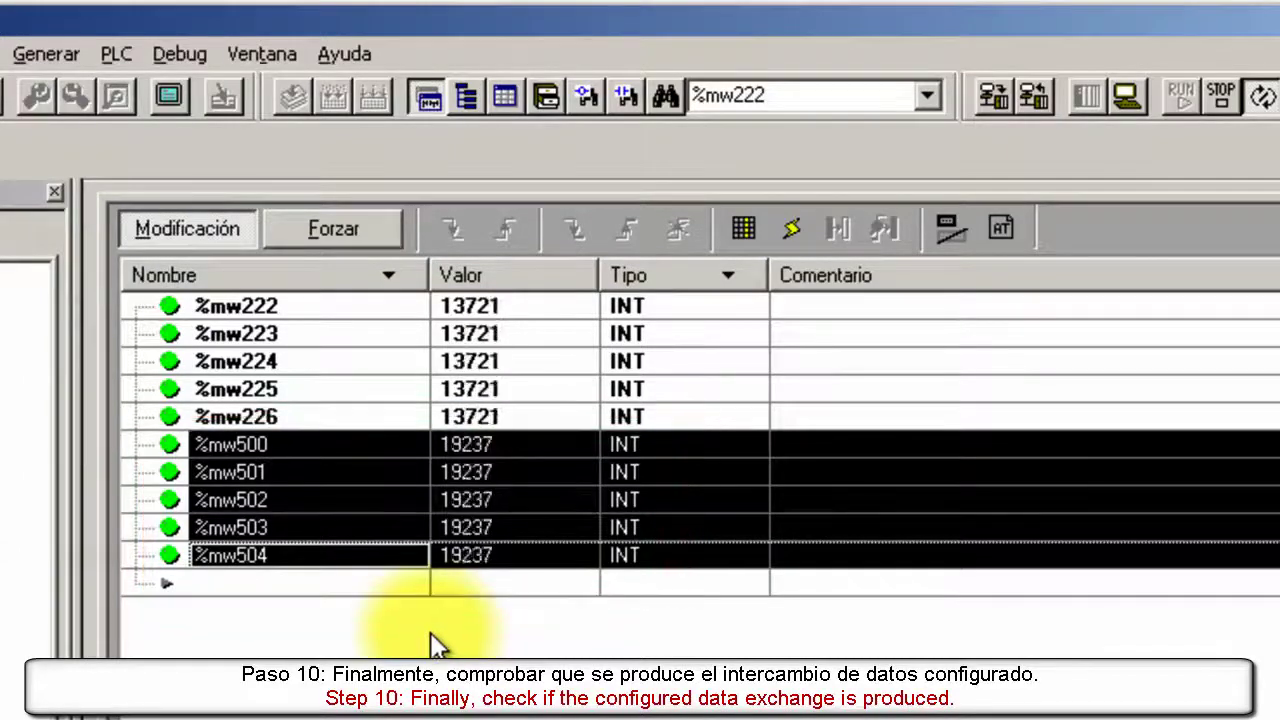
Step: Switch to the remote PLC project and check words %mw111 to %mw115 and %mw701 to %mw704 in its animation table
key(alt+Tab)
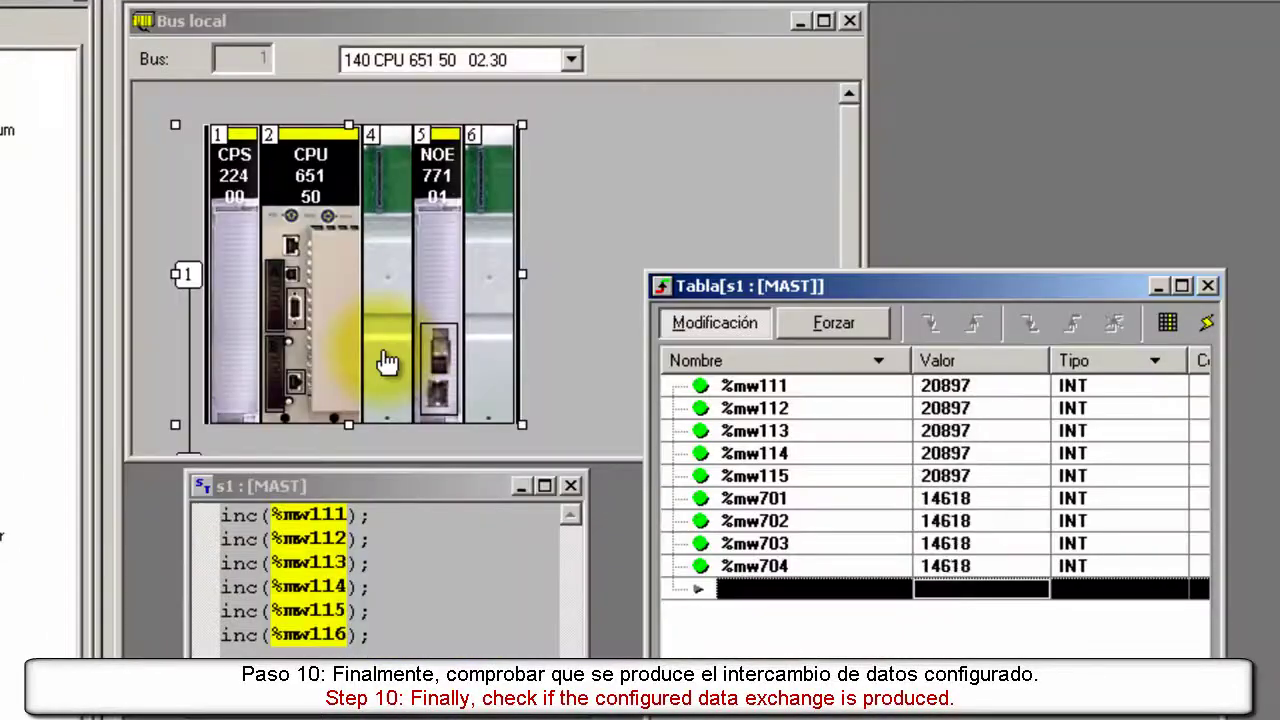
click(973, 390)
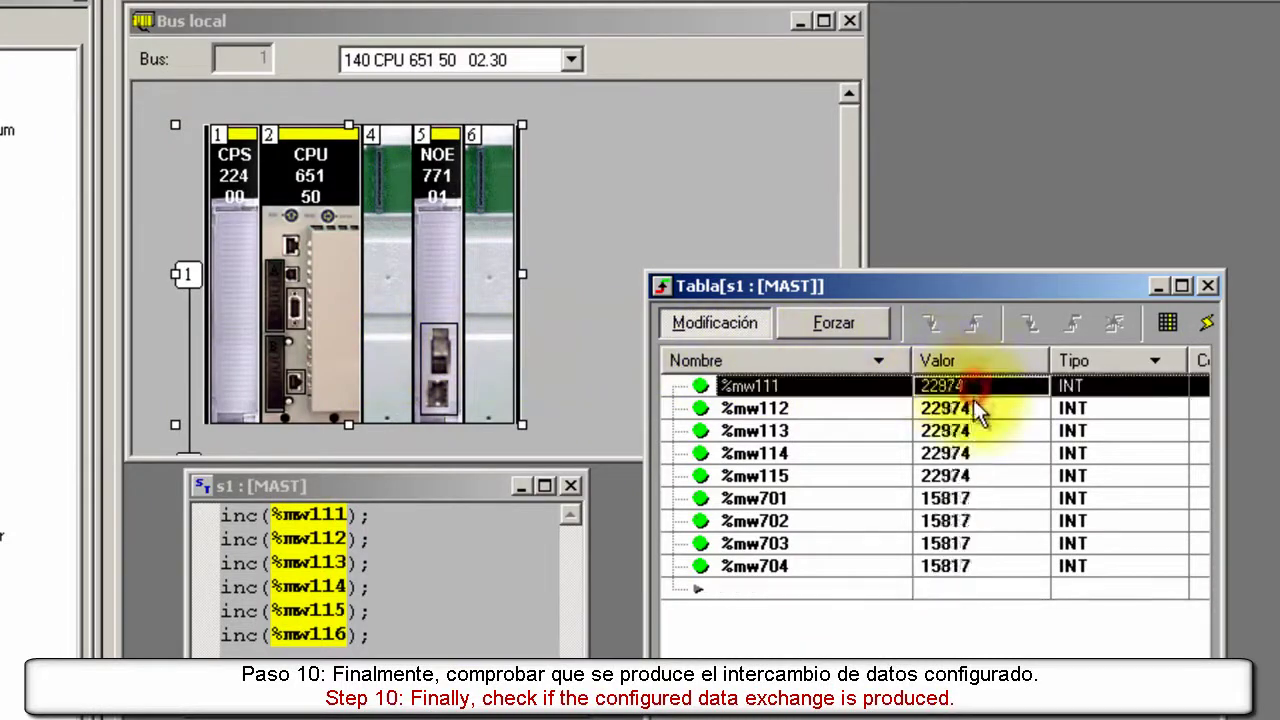
shift+click(969, 472)
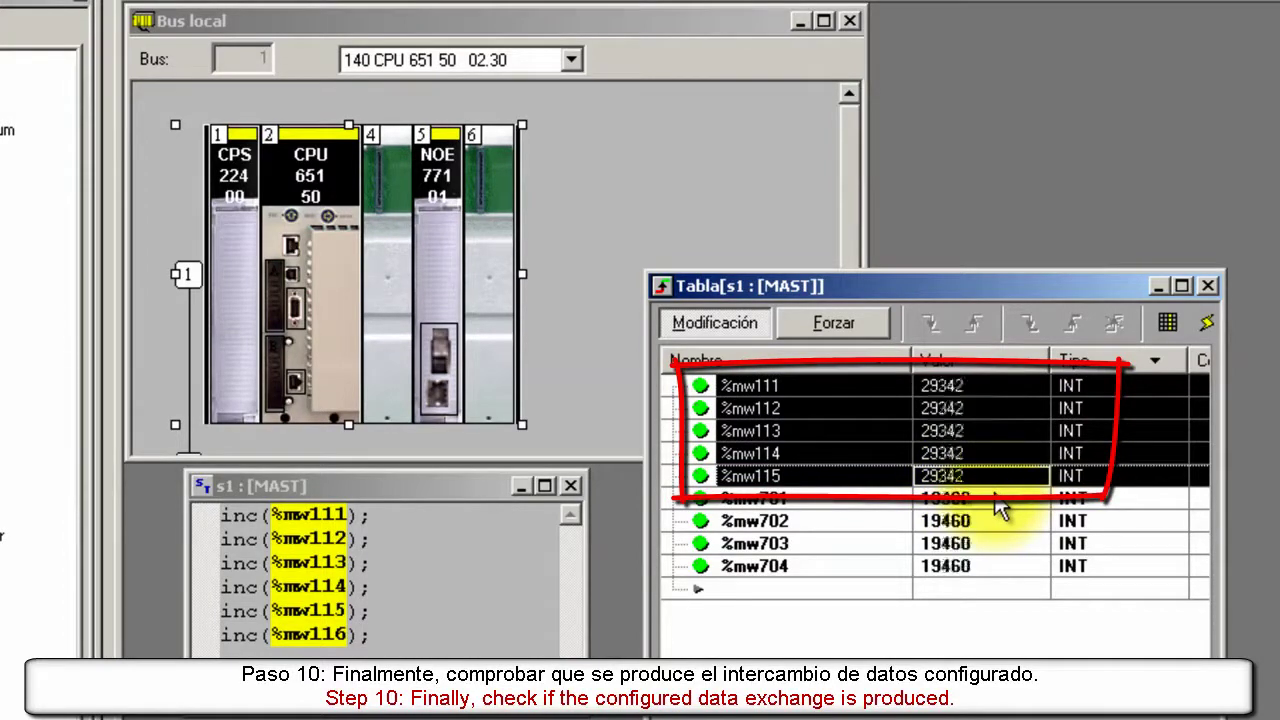
click(997, 497)
shift+click(1007, 566)
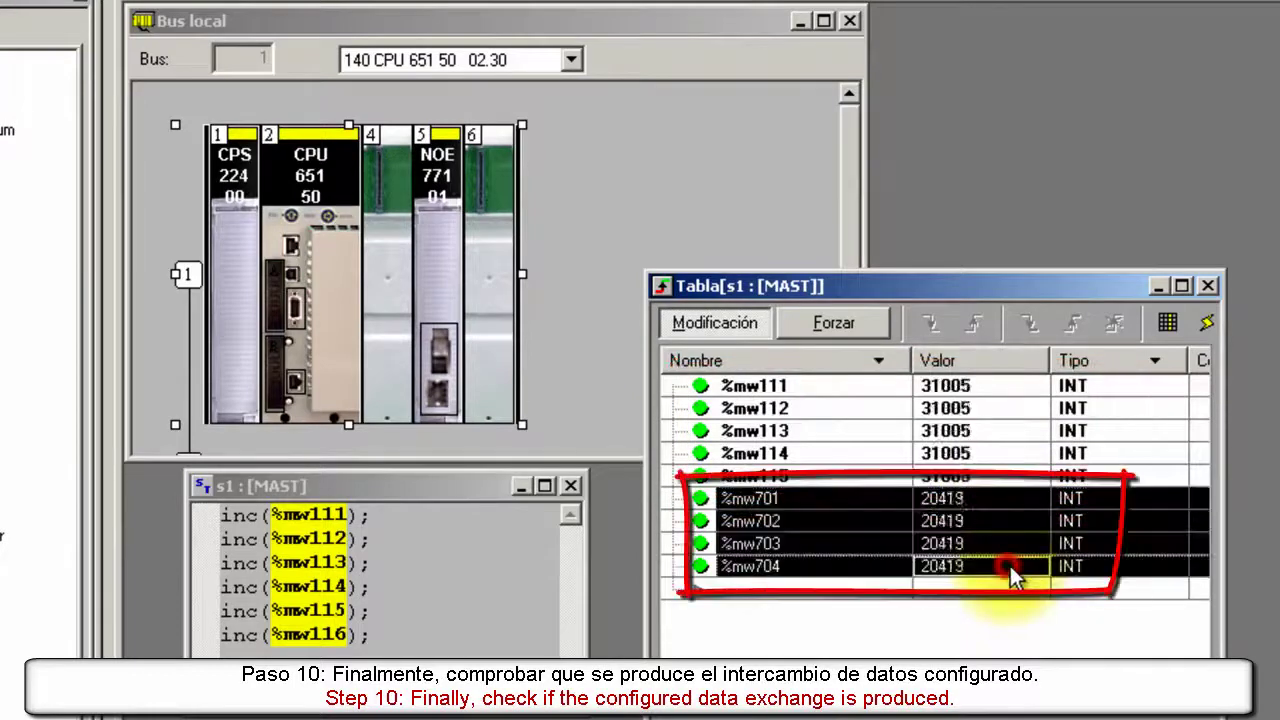